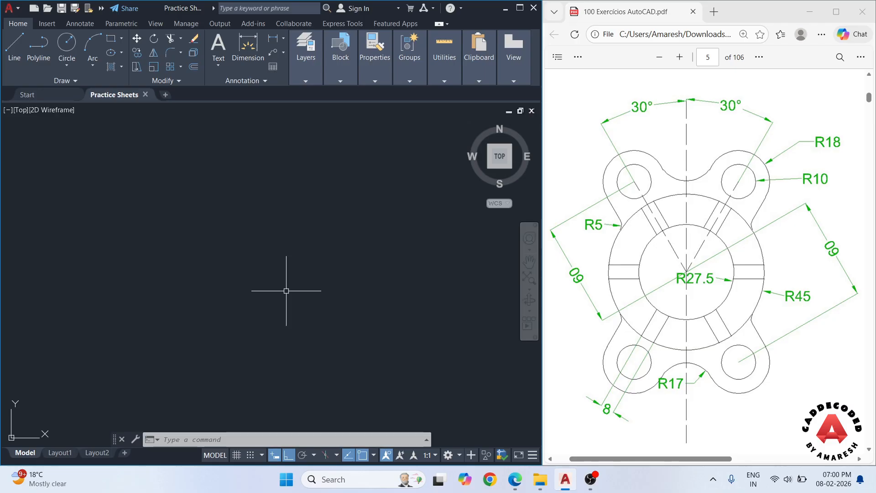
text(c)
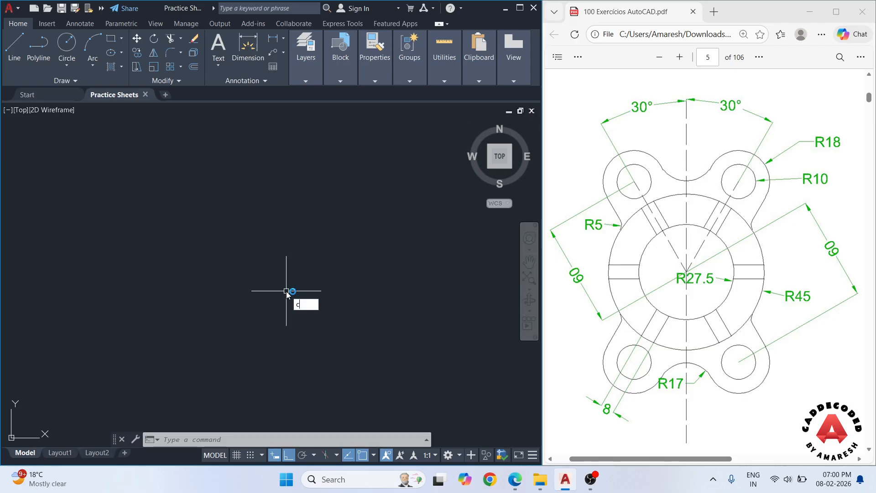
key(Return)
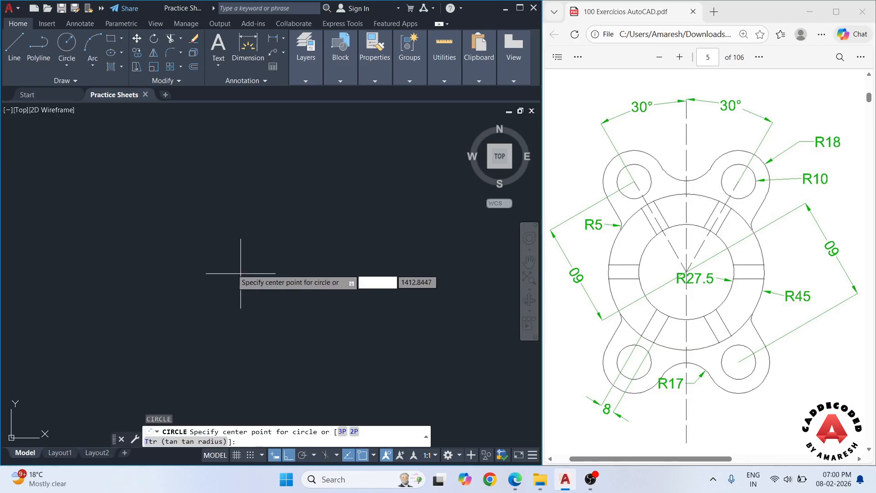
click(240, 259)
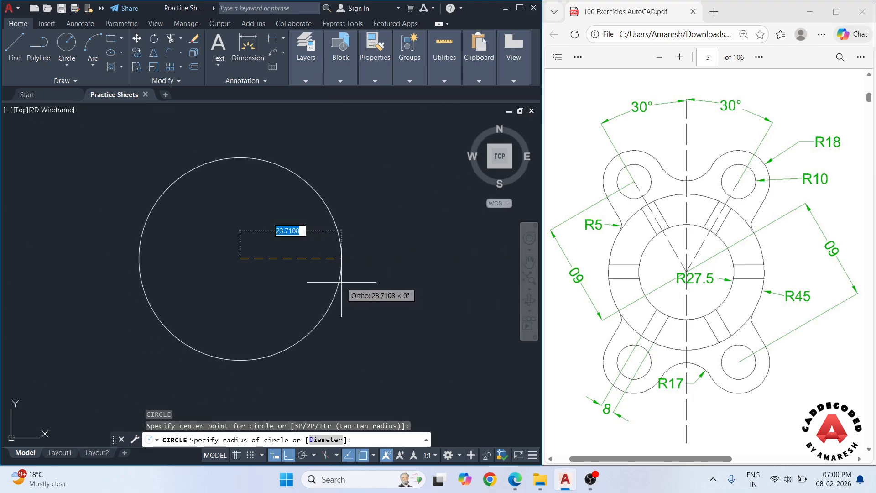
key(Escape)
text(c)
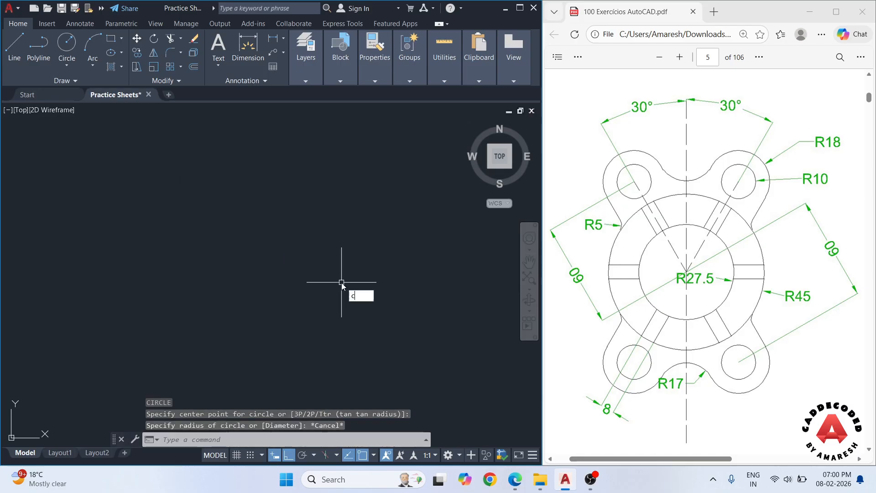
key(Return)
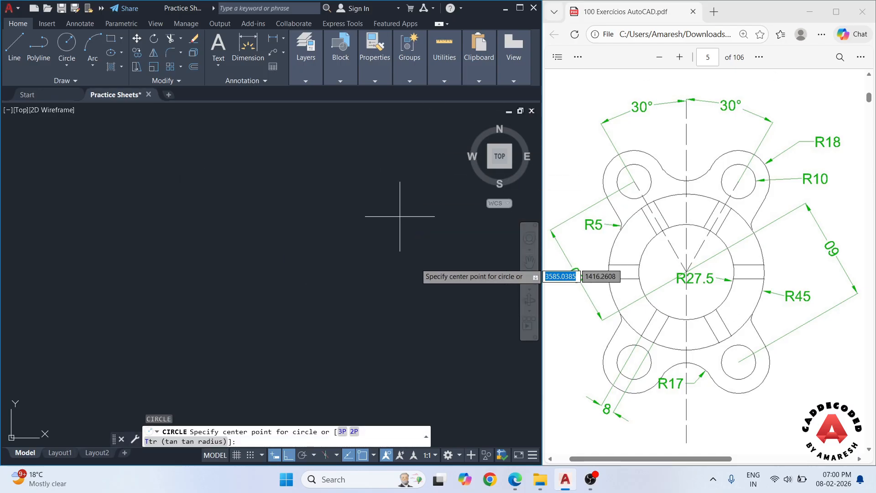
click(271, 275)
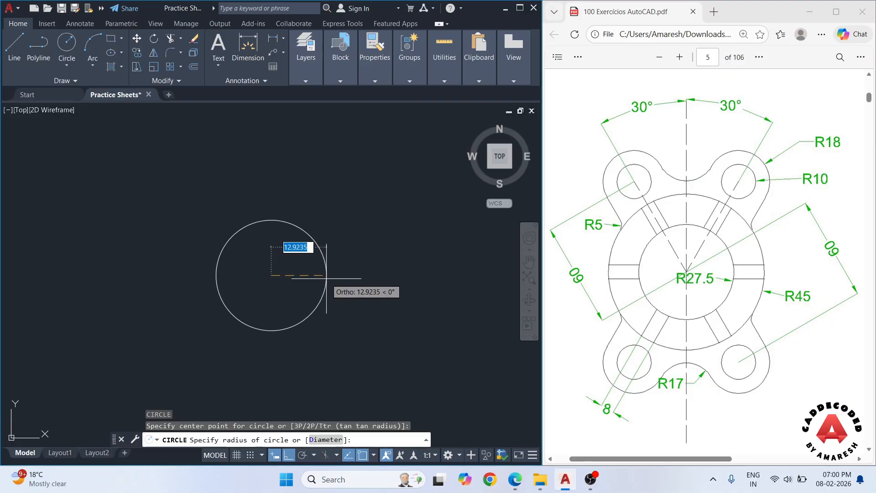
text(r)
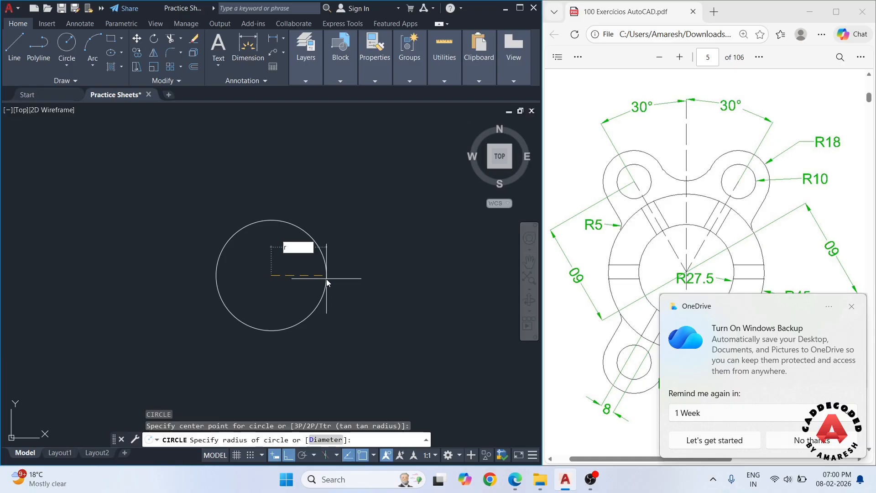
key(Escape)
text(c)
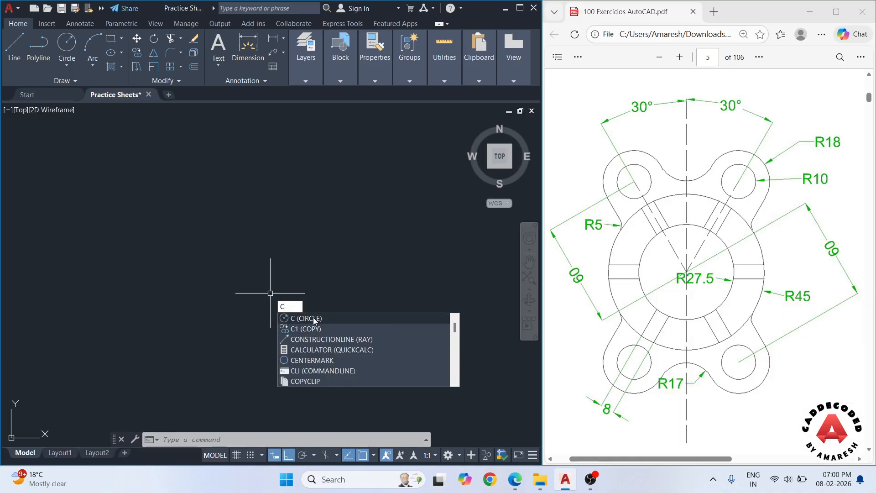
click(314, 320)
click(234, 271)
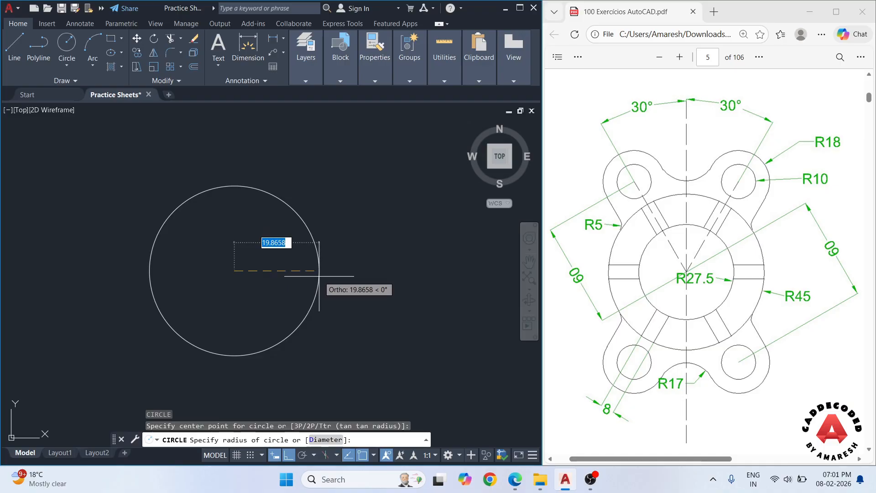
text(r)
key(Return)
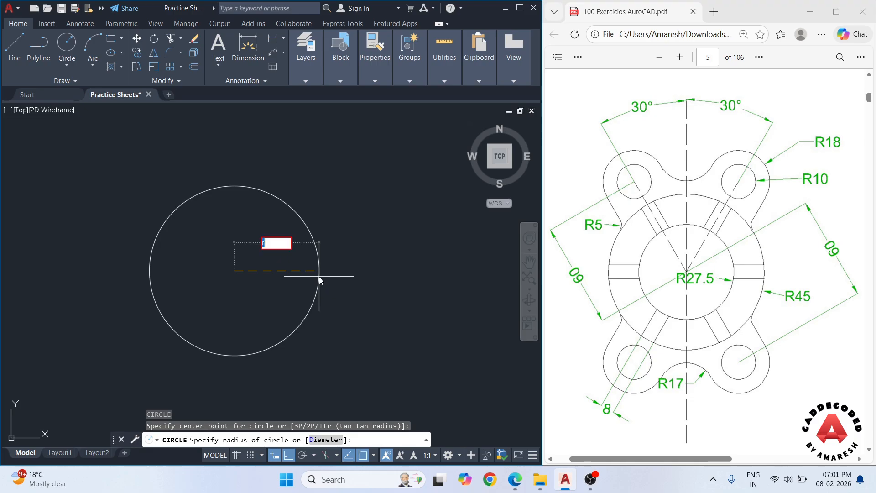
key(Escape)
key(Escape)
key(Escape)
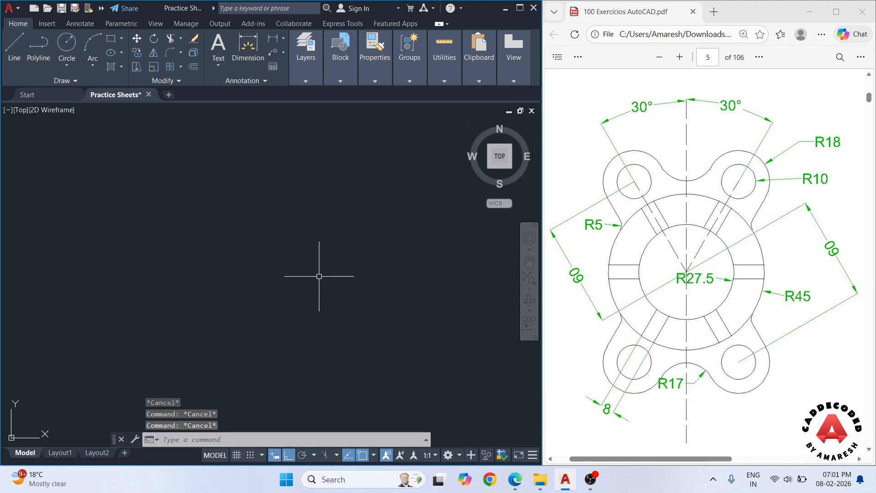
Draw a circle of radius 27.5 in the empty drawing area as the inner ring of the part
text(c)
key(Return)
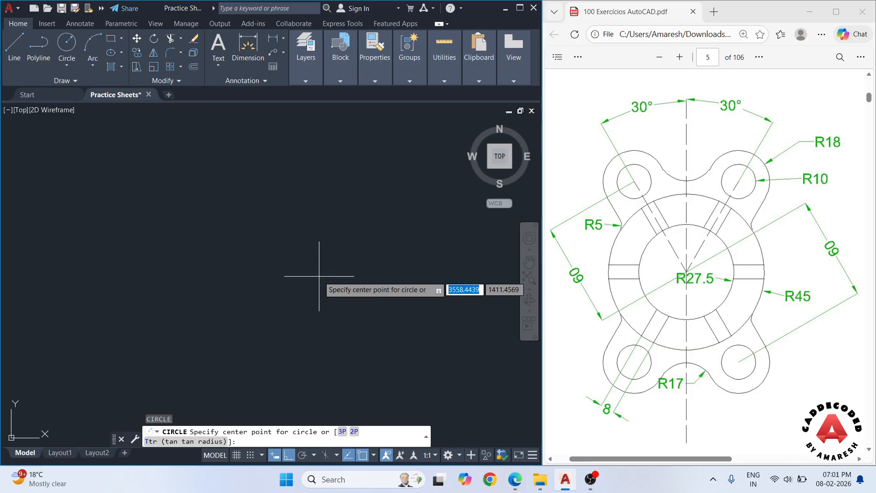
click(254, 277)
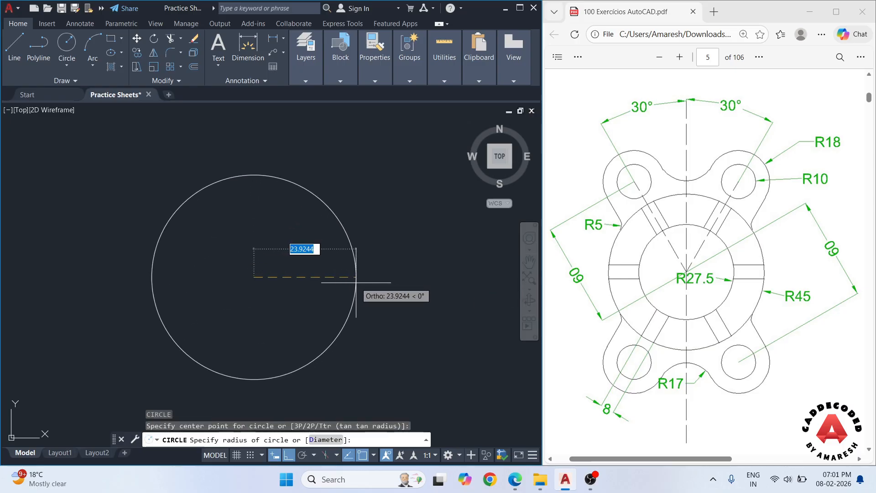
text(r]: 2)
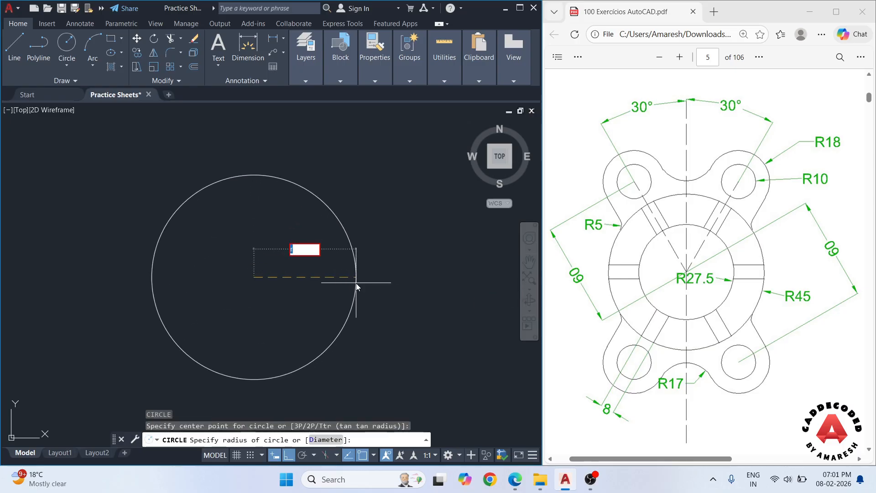
text(7.5)
key(Return)
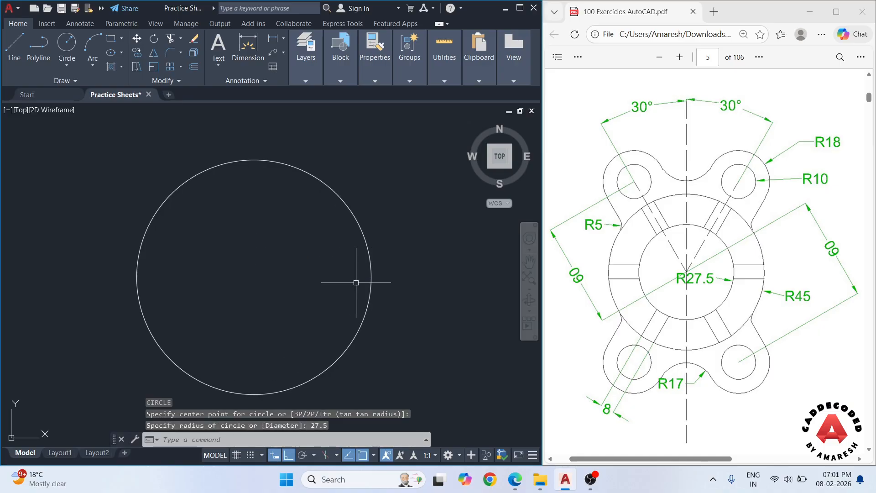
Draw a circle of radius 45 concentric with the 27.5 radius circle
scroll(355, 287, down, 2)
middle_drag(358, 290, 336, 285)
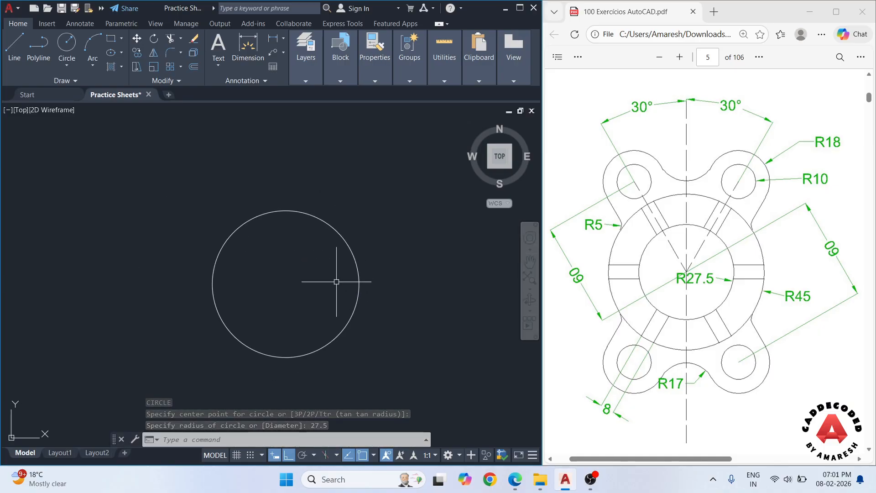
text(c)
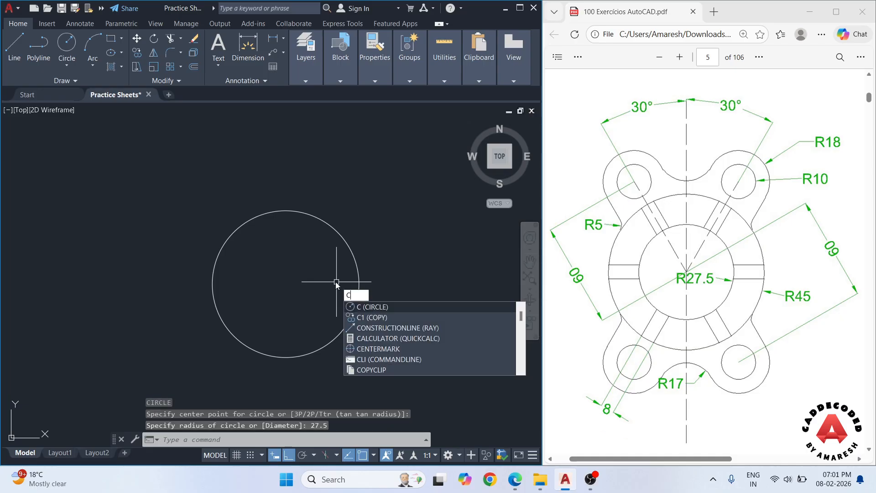
key(Return)
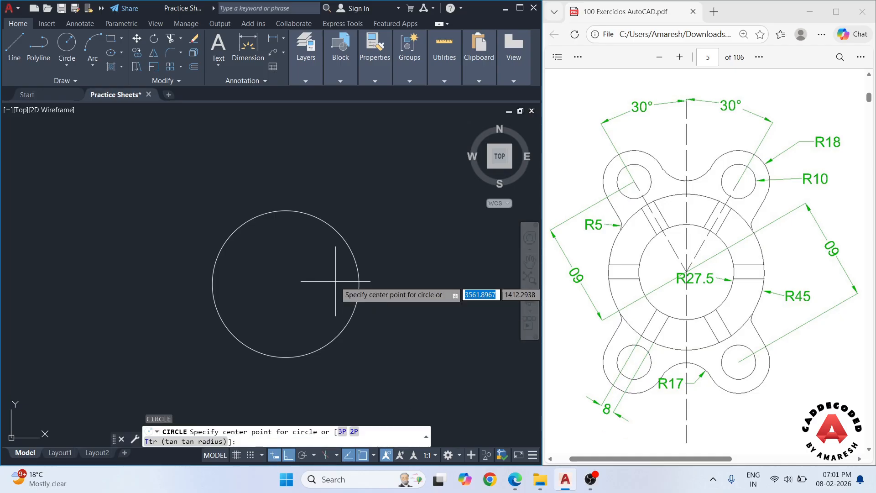
click(285, 284)
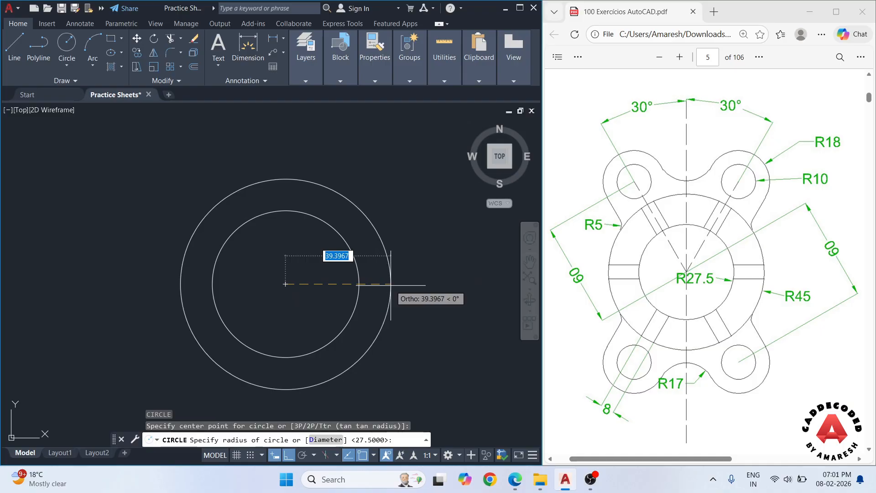
text(r)
key(Return)
text(45)
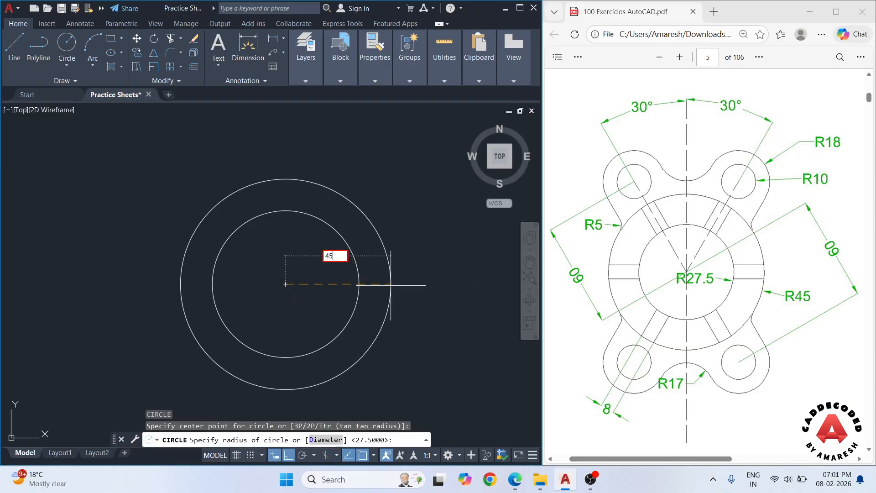
key(Return)
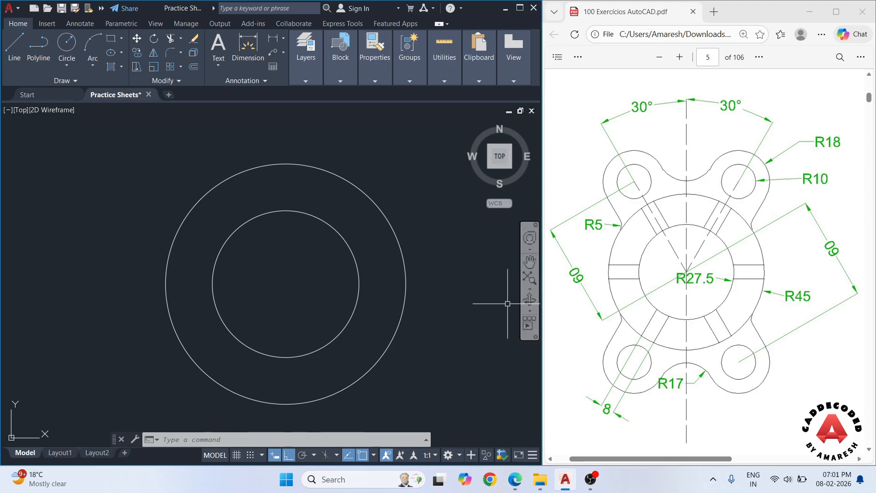
Draw a third circle of radius 60 around the common centre of the existing two circles
middle_drag(310, 290, 297, 296)
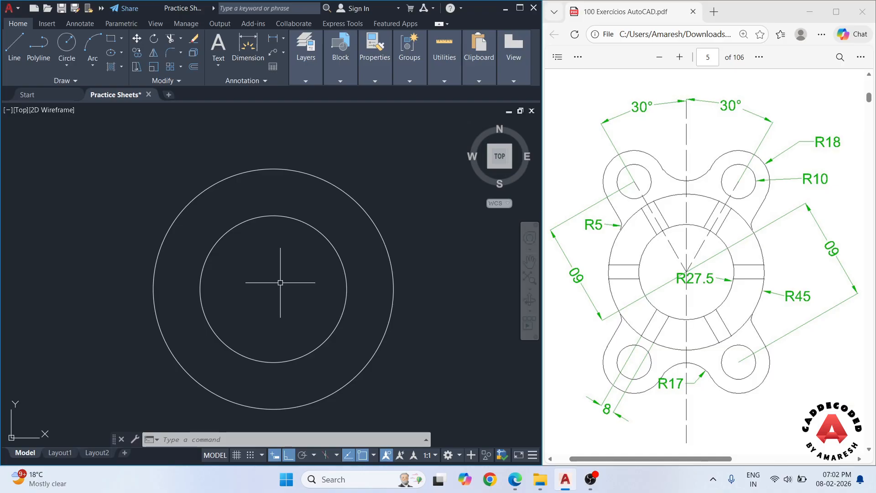
text(c)
key(Return)
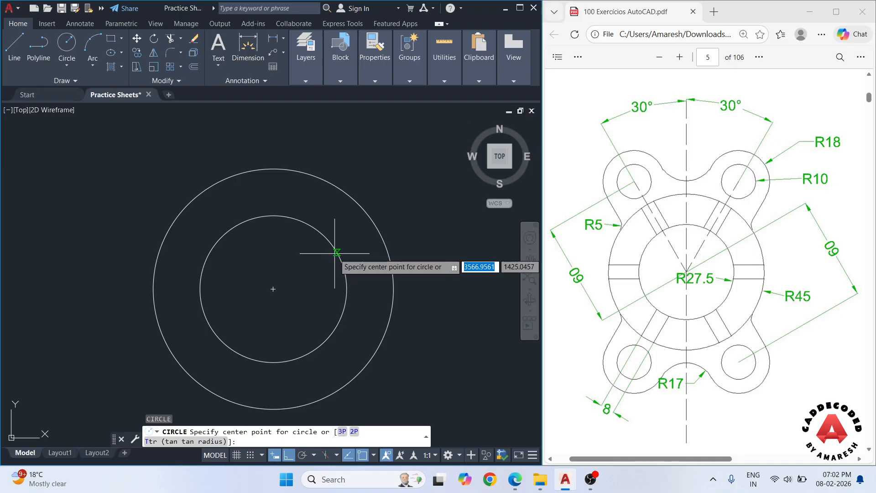
click(273, 289)
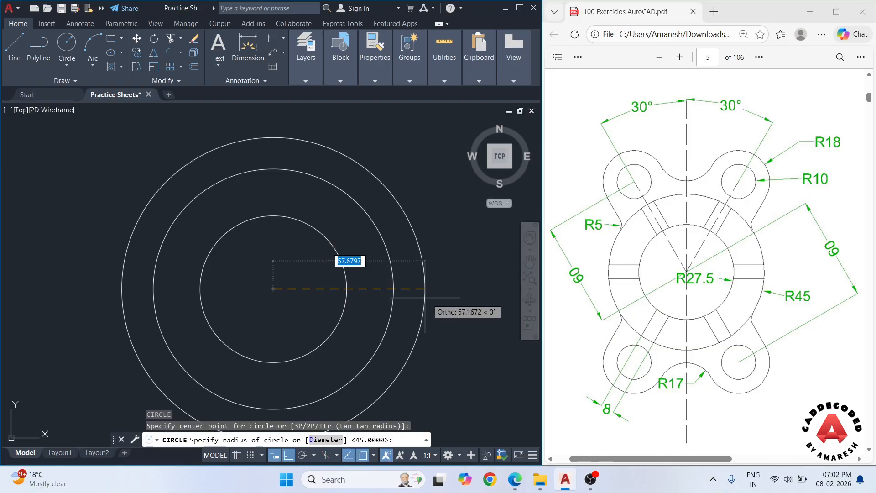
key(BackSpace)
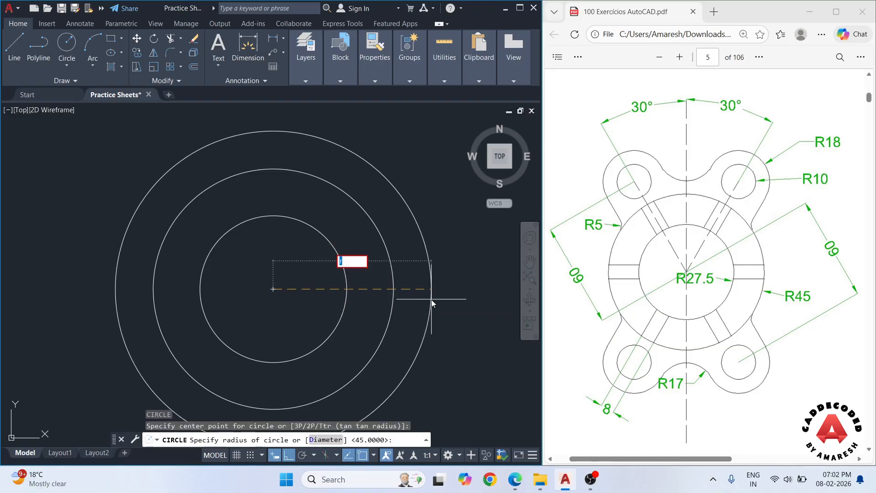
text(60)
key(Return)
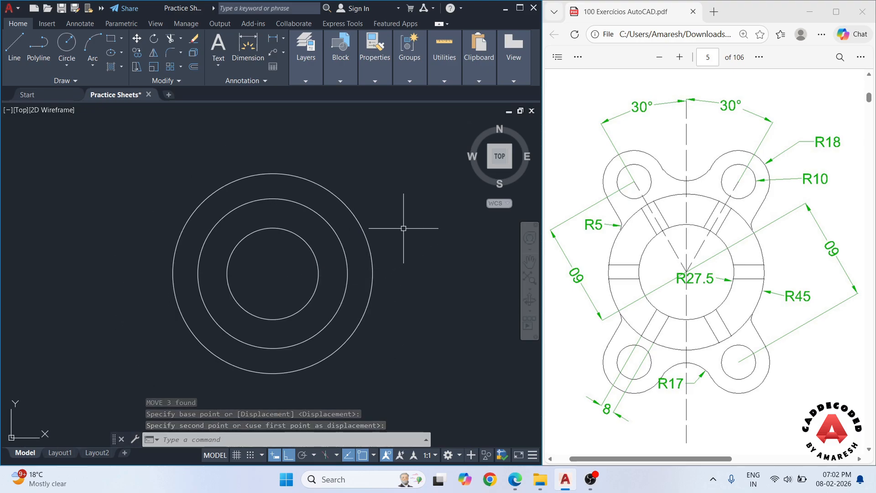
Draw a vertical line about 80 units long from the circles' centre upward past the outermost circle
text(l)
key(Return)
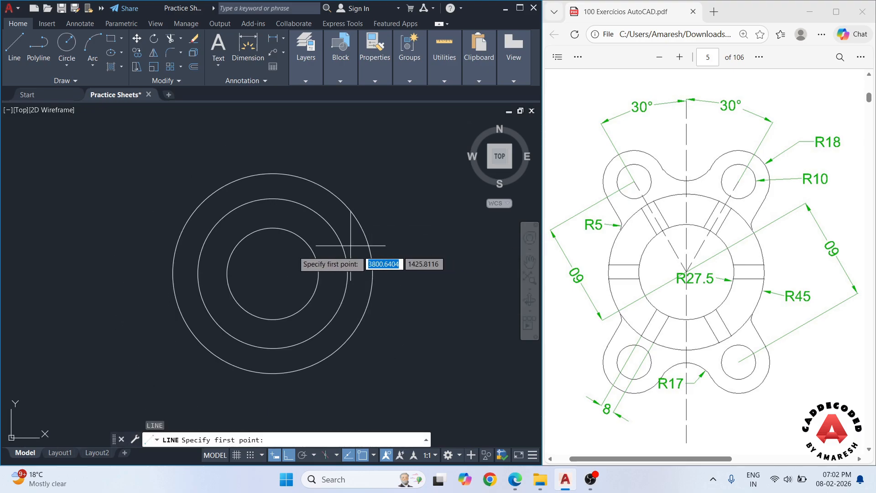
click(273, 273)
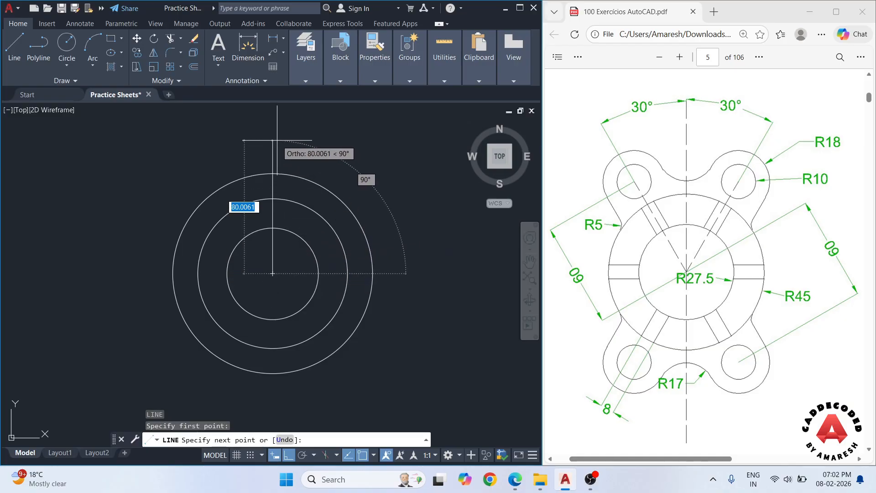
click(272, 173)
key(Return)
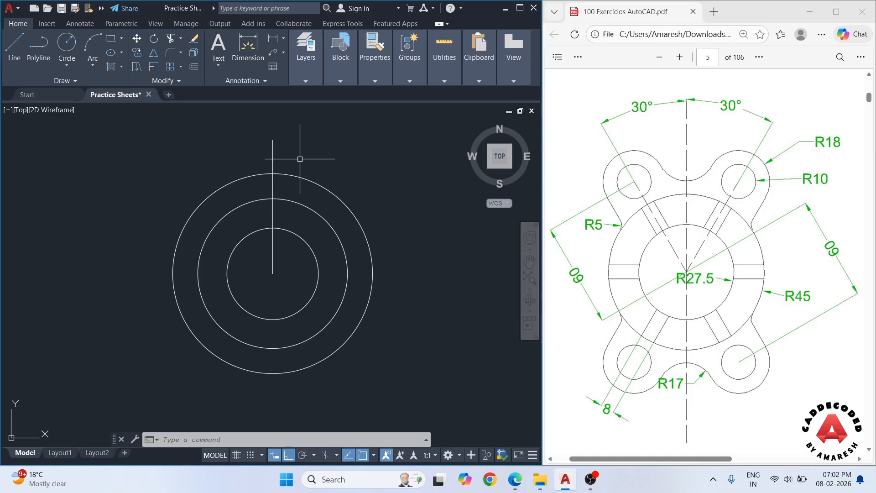
Rotate a copy of the vertical line by 30° about the circles' centre, keeping the original line
click(286, 144)
click(264, 154)
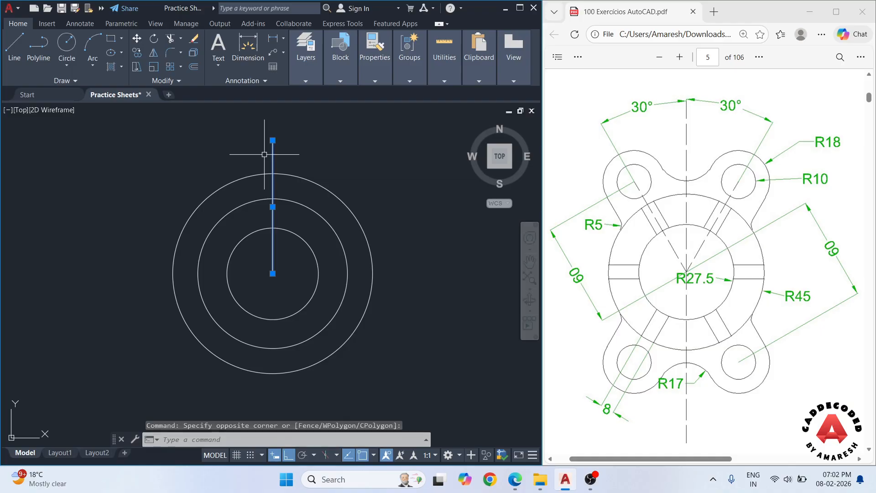
text(RO)
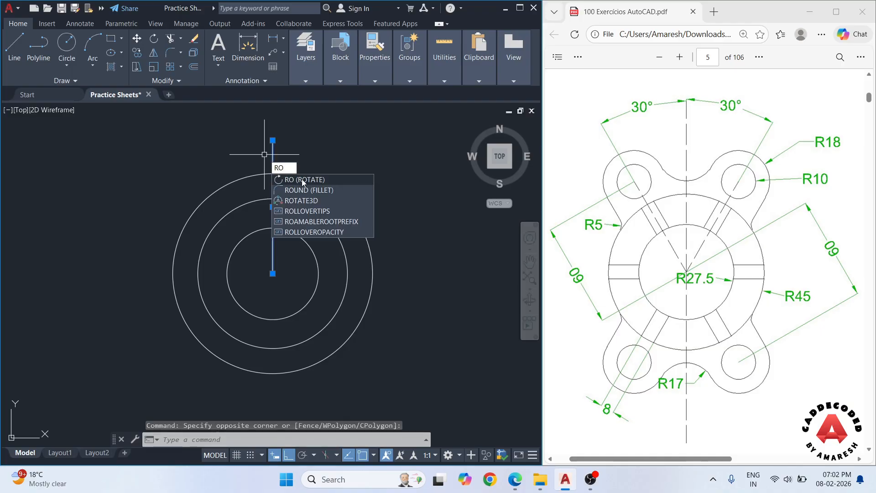
click(303, 179)
click(273, 274)
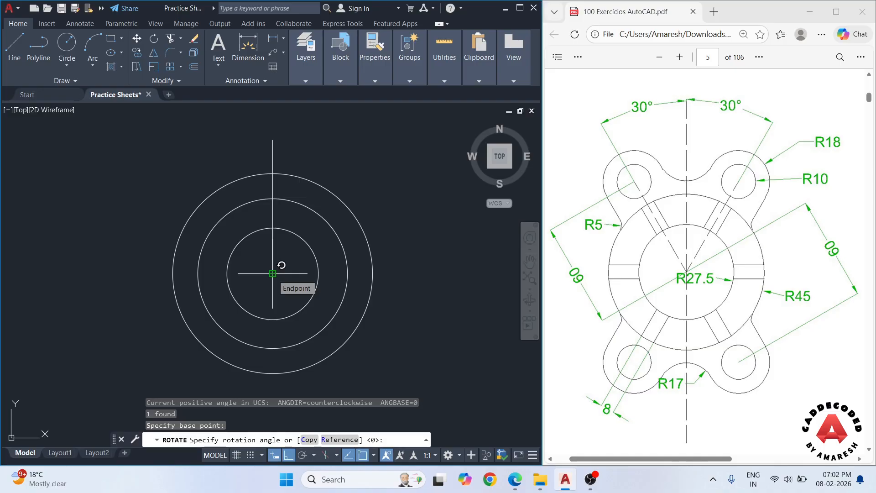
text(c)
key(Return)
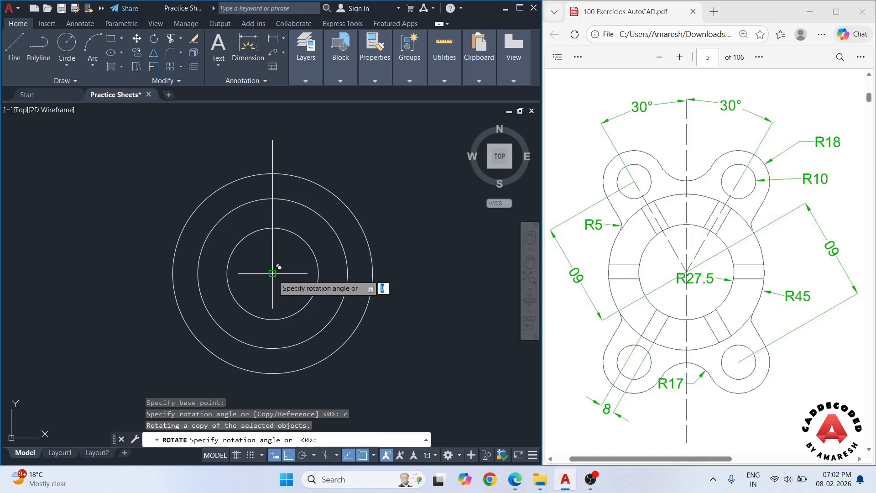
text(30)
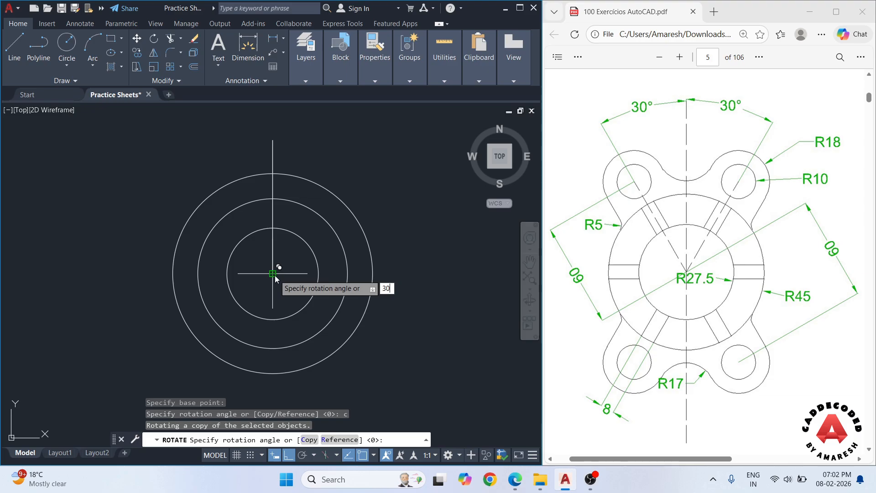
key(Return)
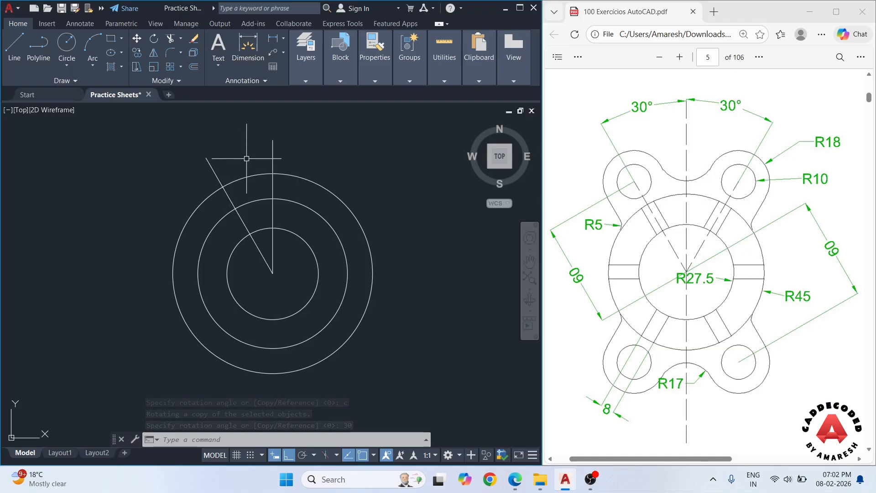
Rotate a copy of the vertical line by -30° about the circles' centre, keeping the original line
click(293, 138)
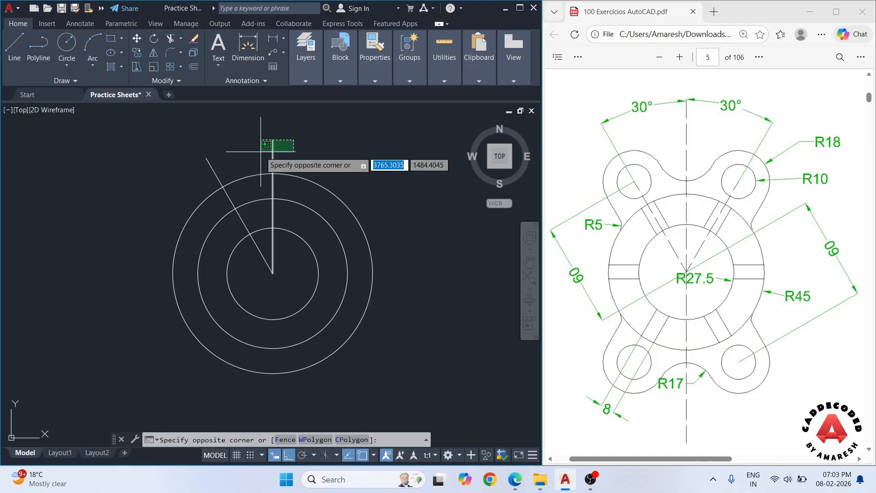
click(261, 152)
text(ro)
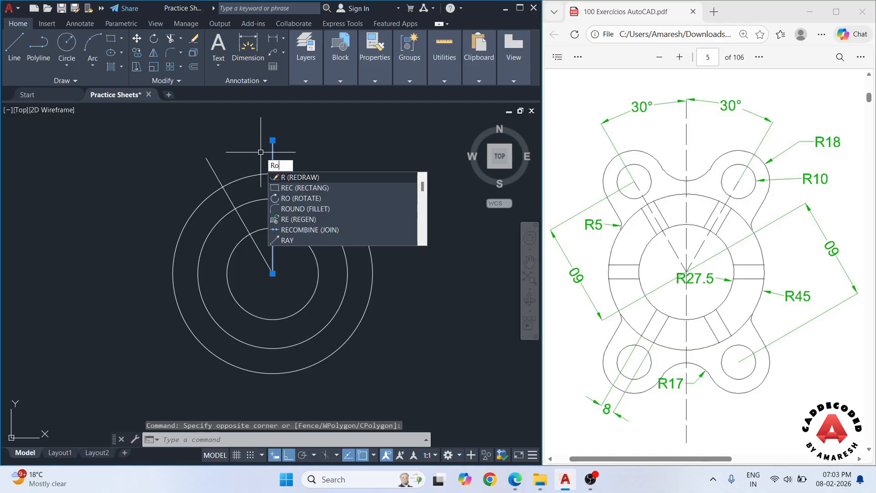
key(Return)
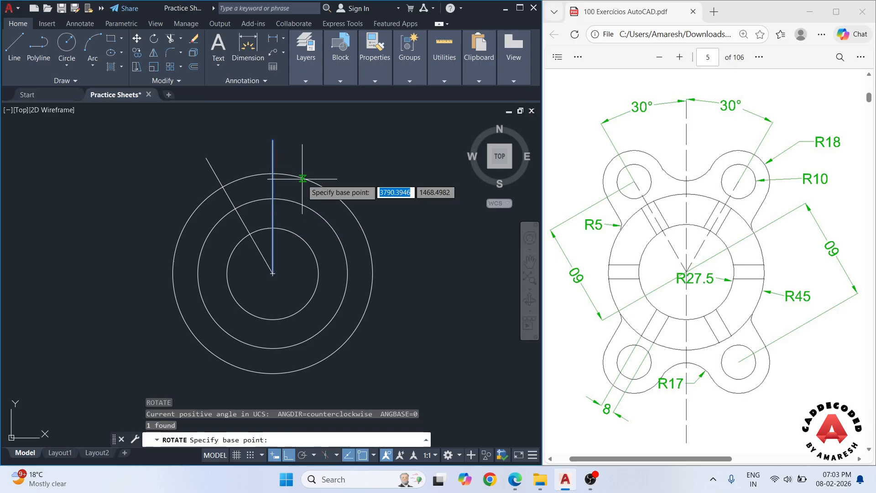
click(273, 274)
text(c)
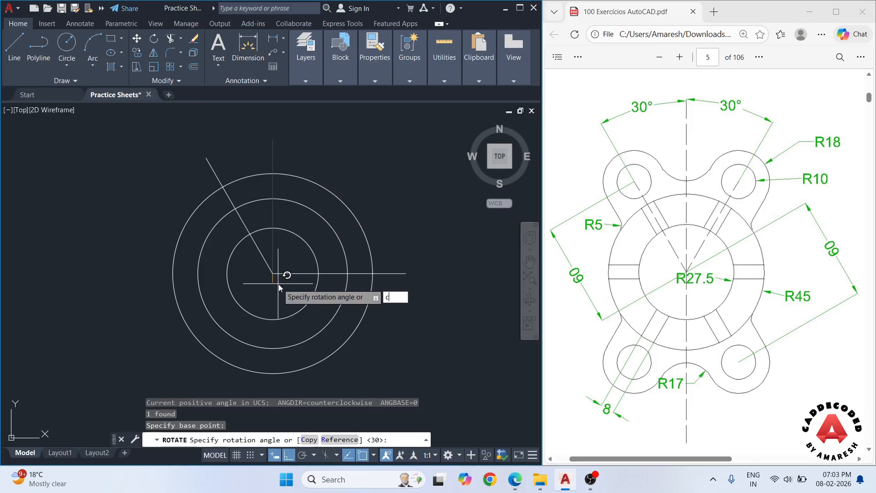
key(Return)
text(-30)
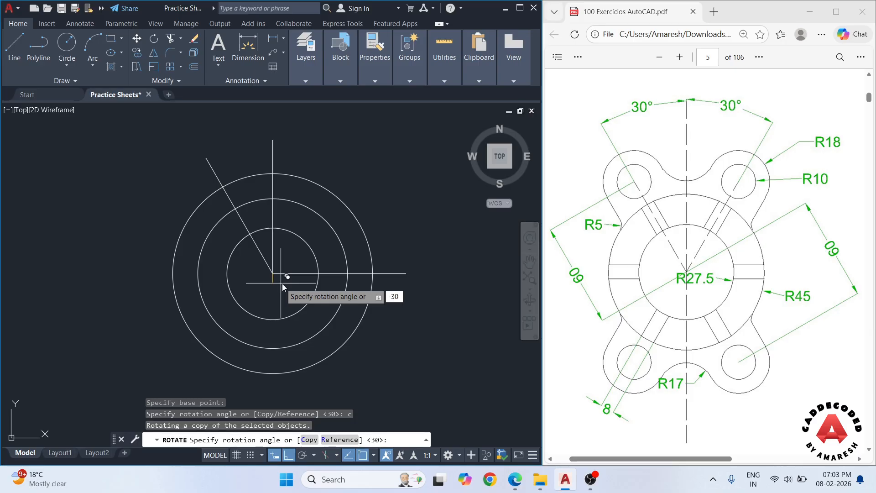
key(Return)
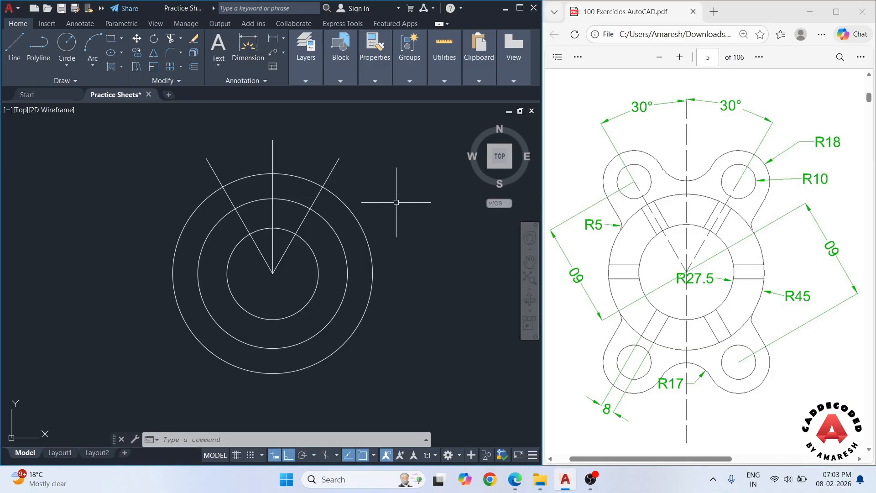
Draw a circle of radius 10 centred where the right-hand angled line crosses the outermost circle
text(c)
key(Return)
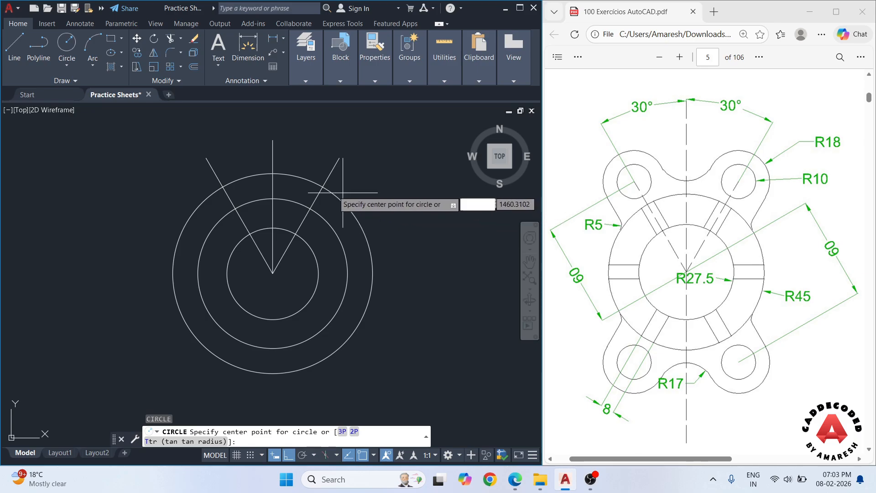
click(323, 186)
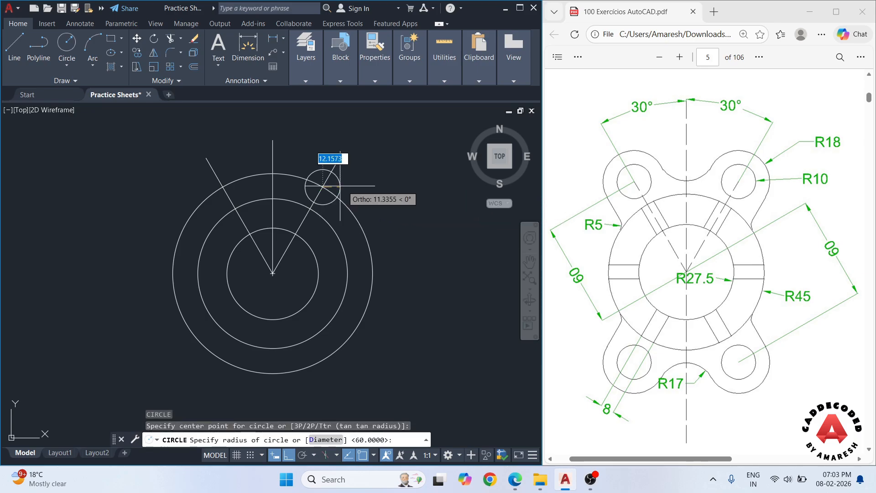
text(r] <6)
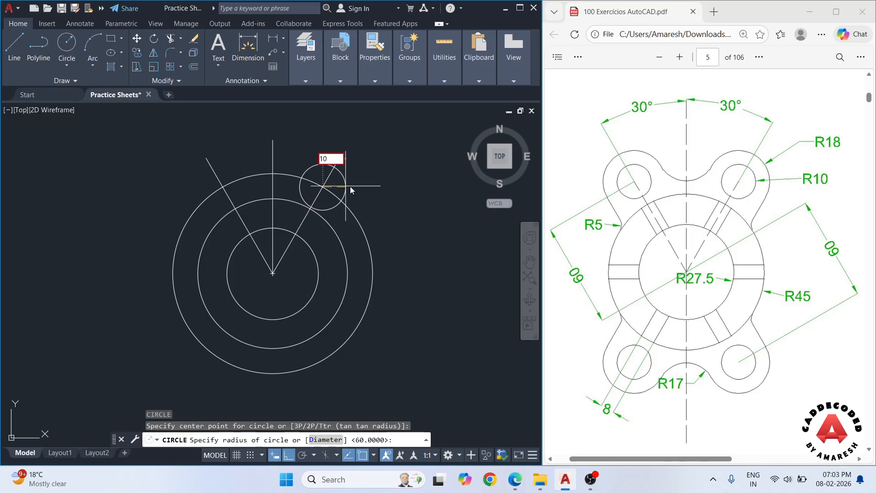
text(0)
key(Return)
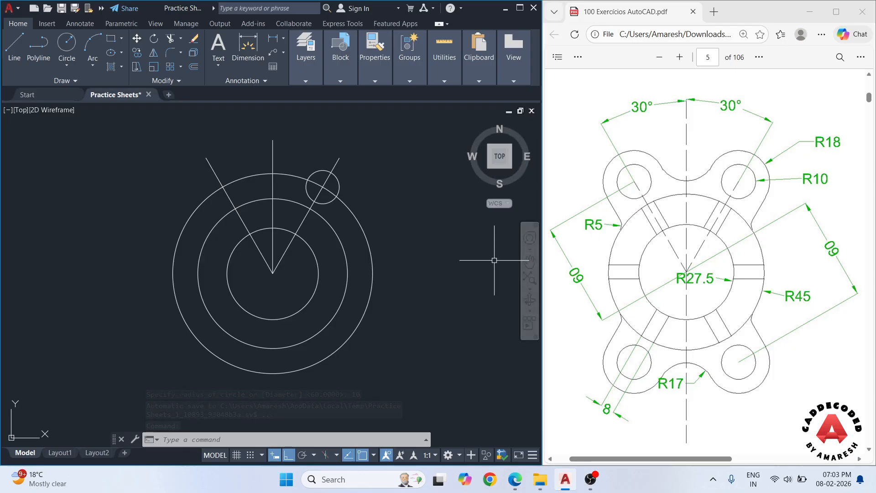
Draw a circle of radius 18 concentric with the radius 10 circle on the right-hand angled line
text(c)
key(Return)
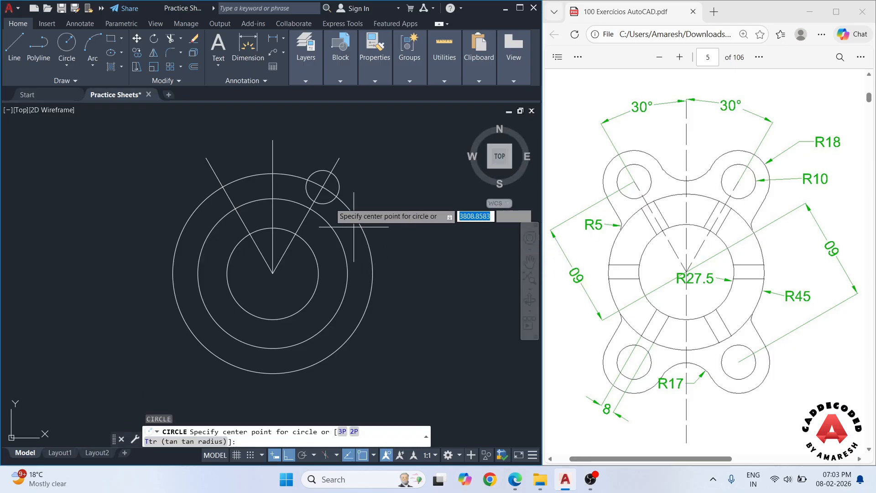
click(323, 187)
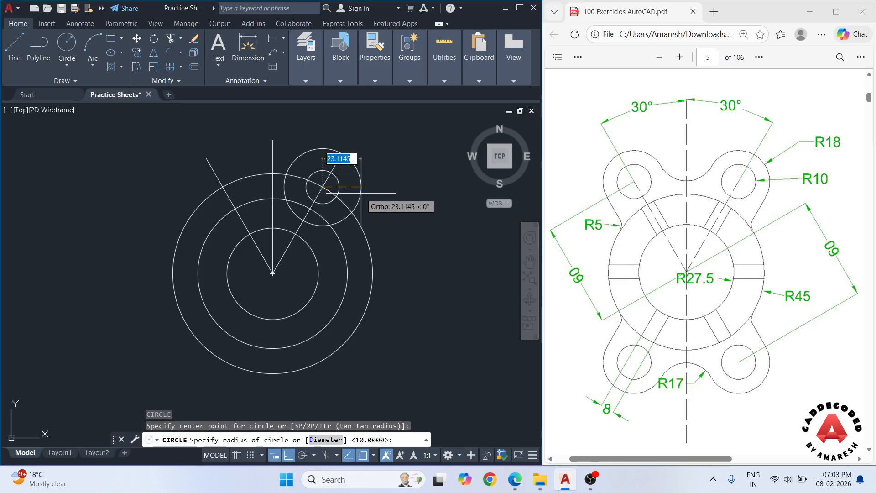
text(18)
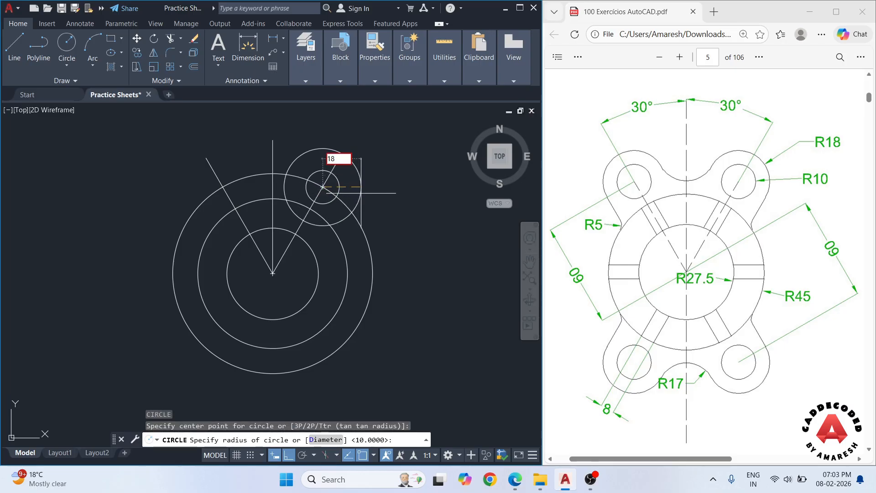
key(Return)
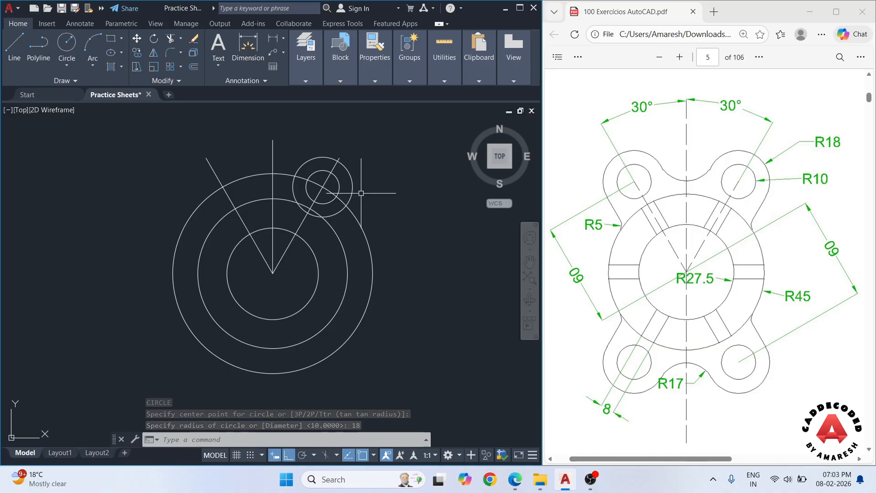
click(360, 193)
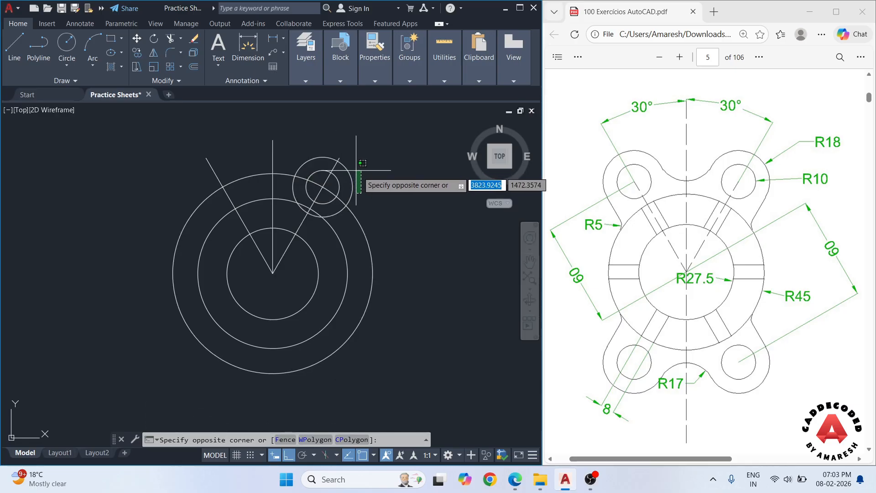
key(Escape)
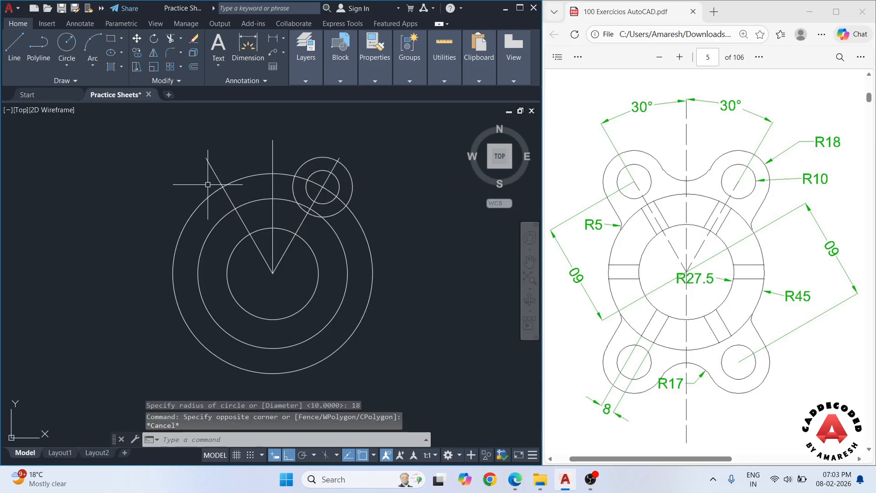
Rotate a copy of the radius 10 and 18 circles by 60° about the flange centre, keeping the originals
scroll(338, 179, up, 2)
click(379, 173)
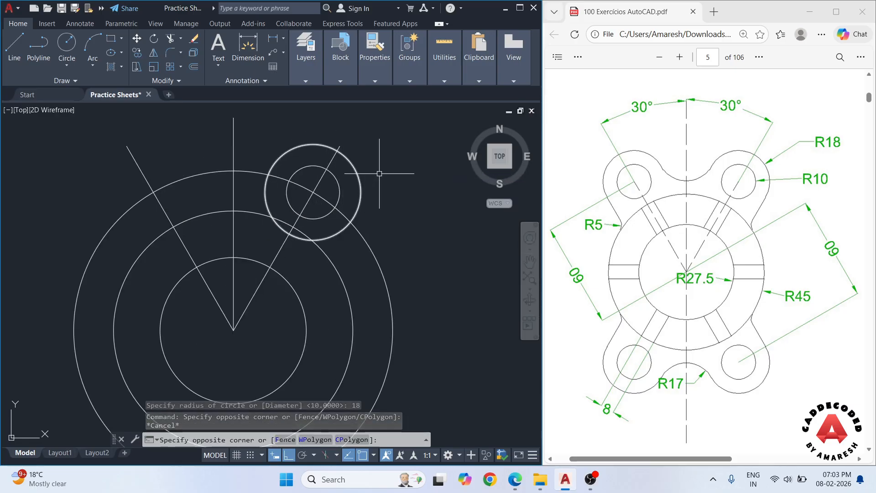
click(336, 185)
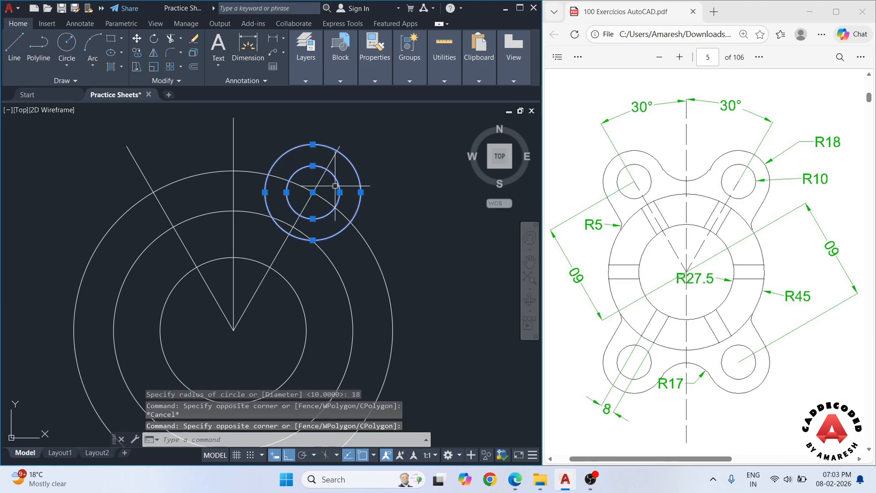
text(ro)
key(Return)
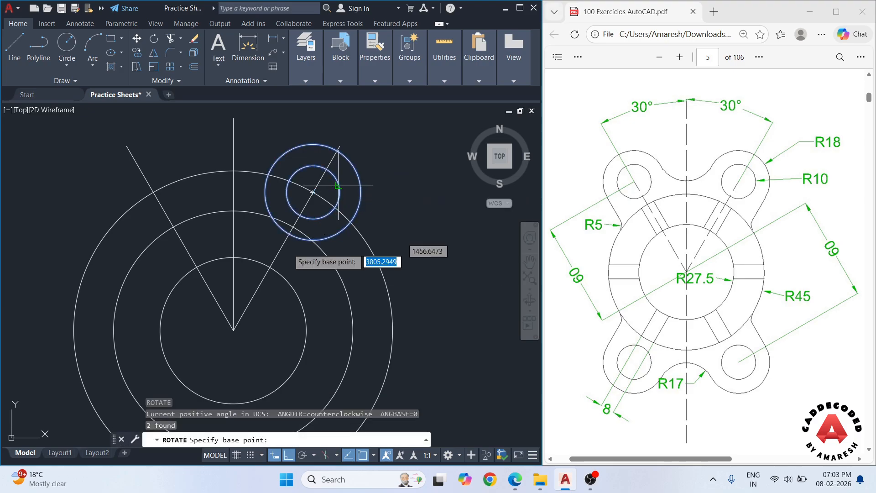
click(233, 329)
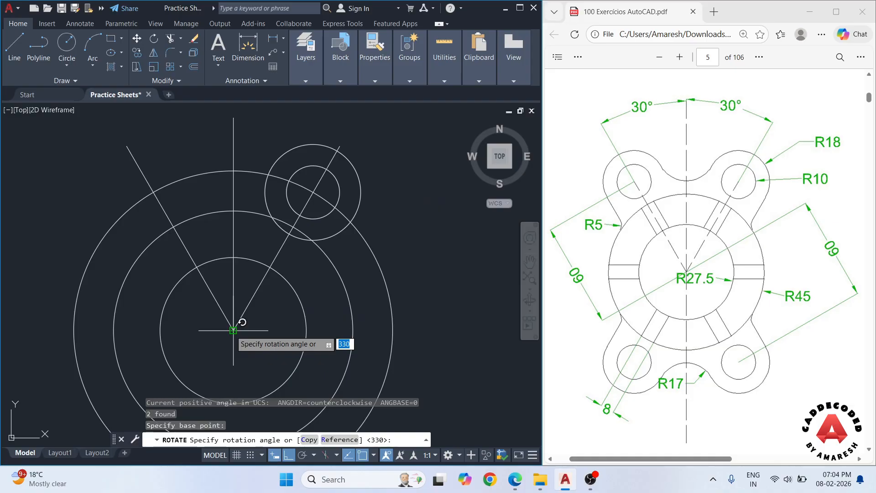
text(c)
key(Return)
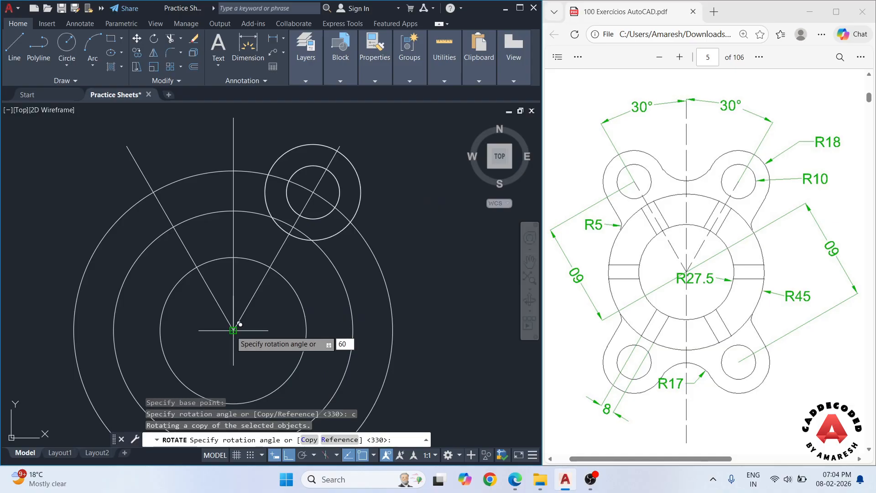
key(Return)
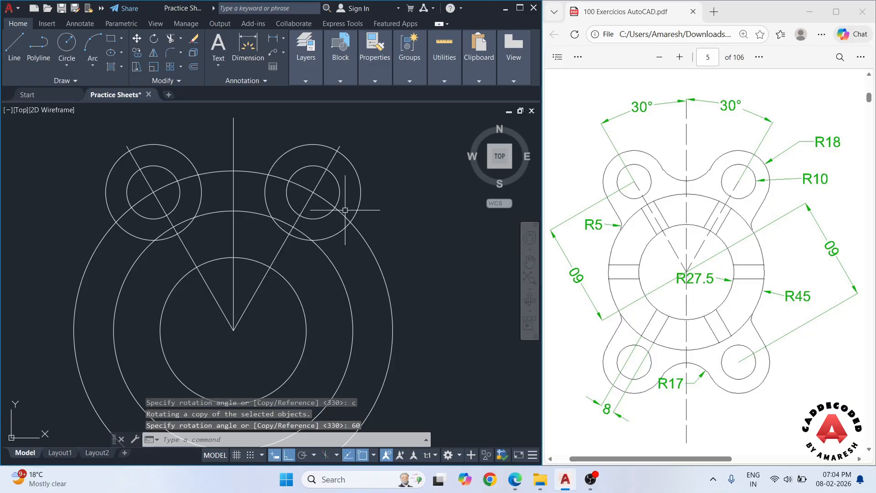
Mirror both upper lobe circle pairs and their angled lines across the horizontal axis through the flange centre, keeping the source objects
mouse_move(386, 214)
middle_down()
mouse_move(404, 211)
mouse_move(405, 200)
middle_up()
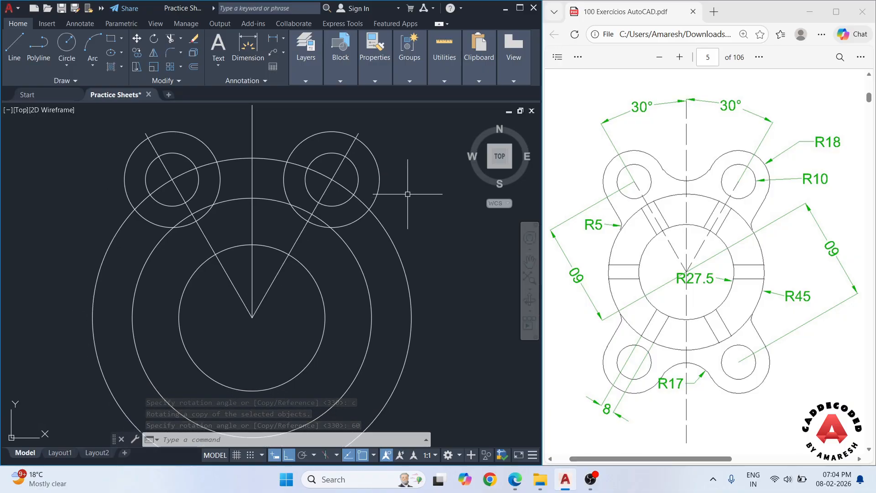
scroll(407, 197, down, 2)
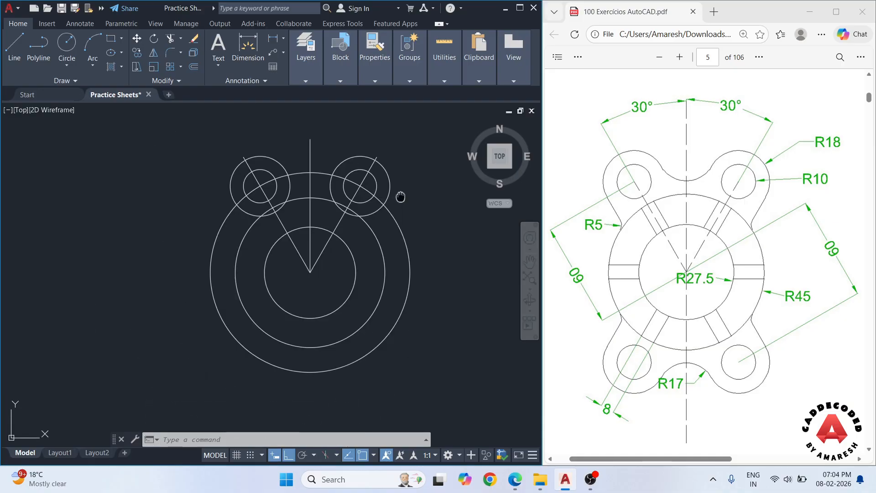
middle_drag(400, 196, 400, 202)
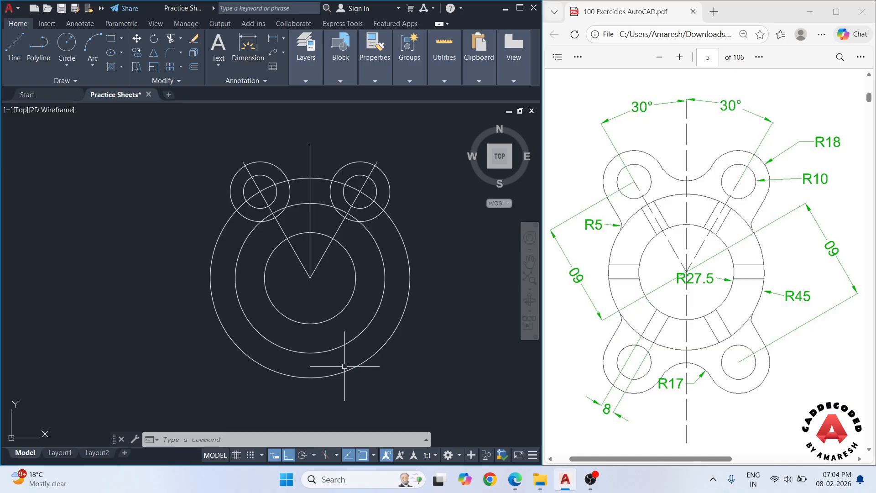
click(254, 154)
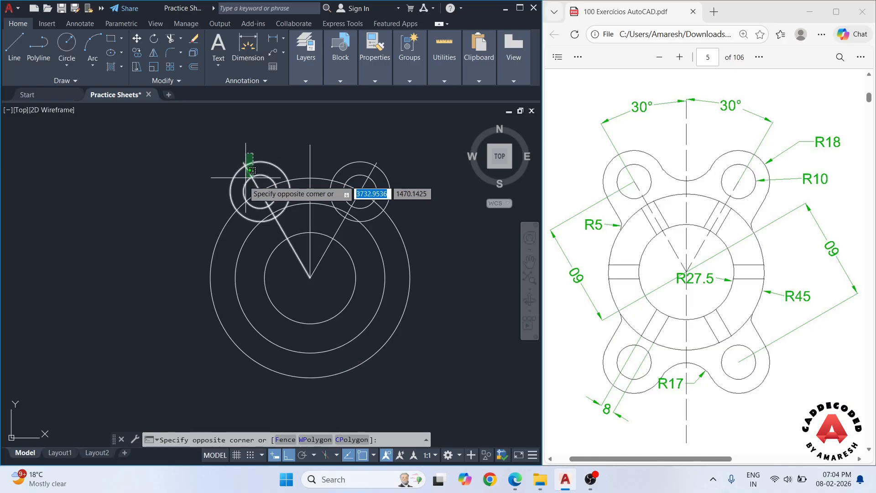
click(245, 178)
click(398, 145)
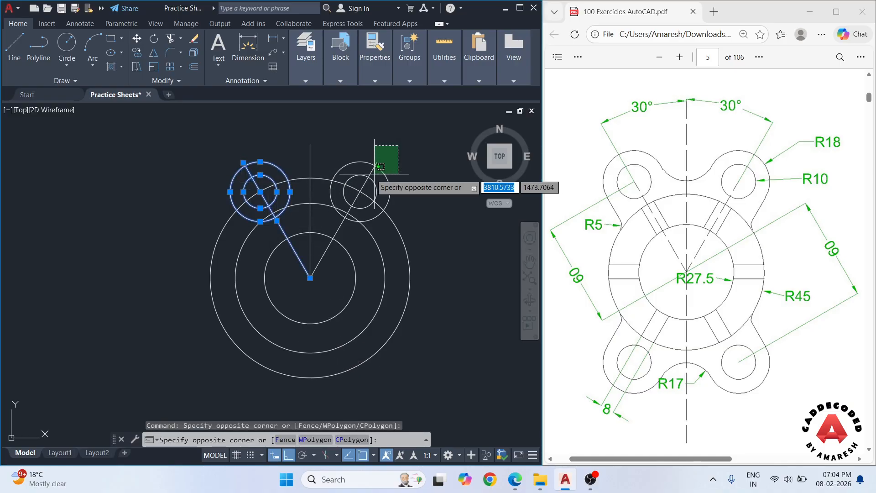
click(381, 167)
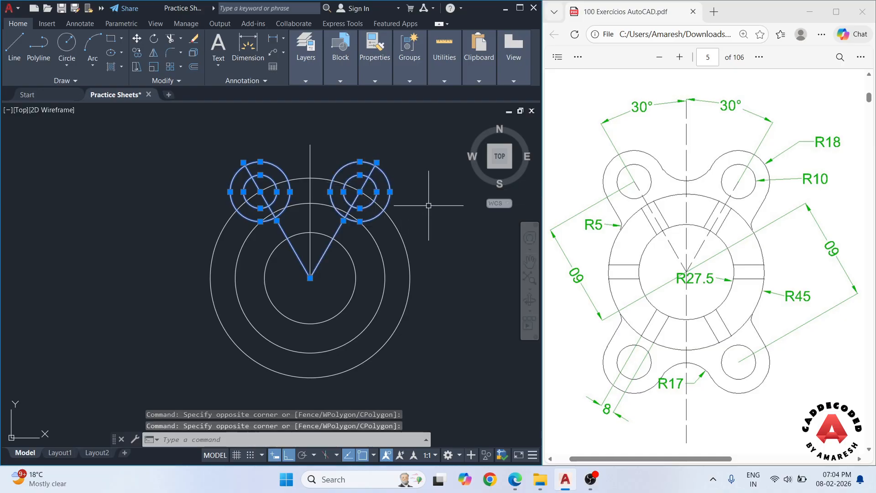
text(M)
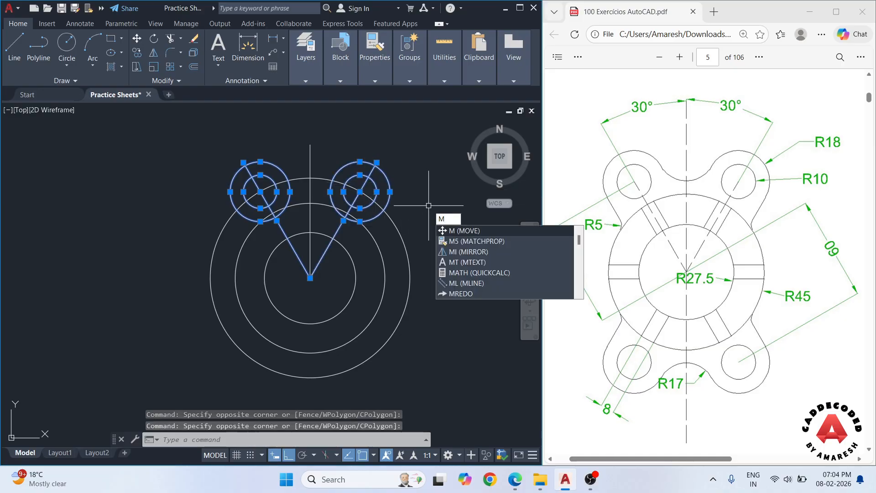
text(I)
click(455, 233)
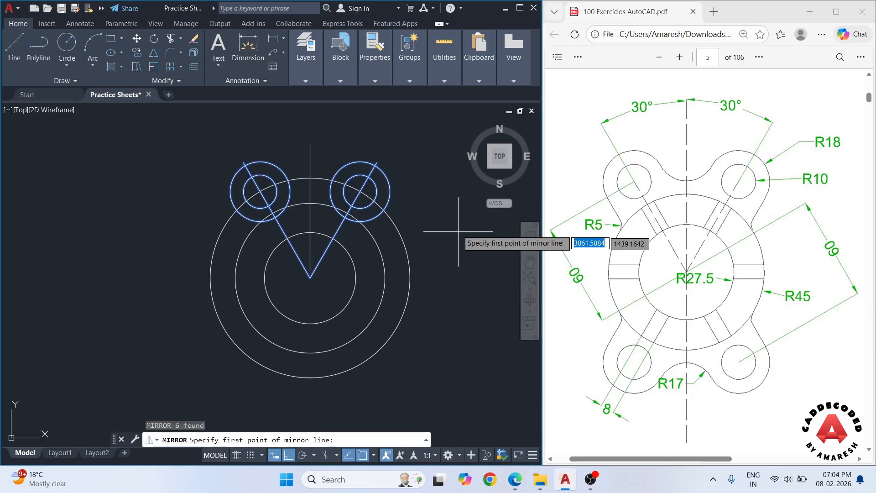
click(310, 278)
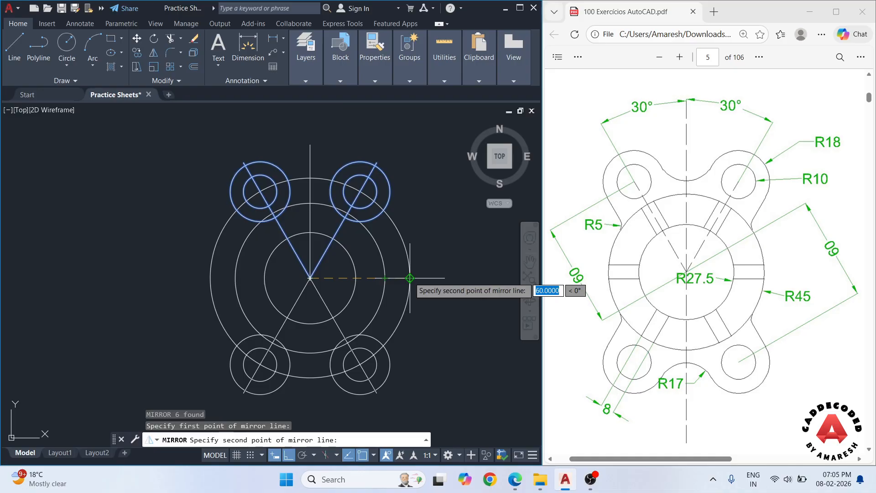
click(410, 278)
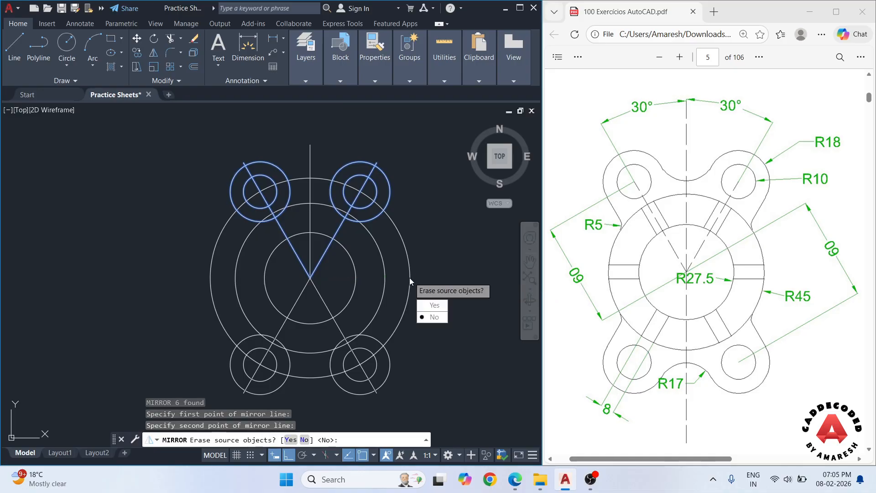
key(Return)
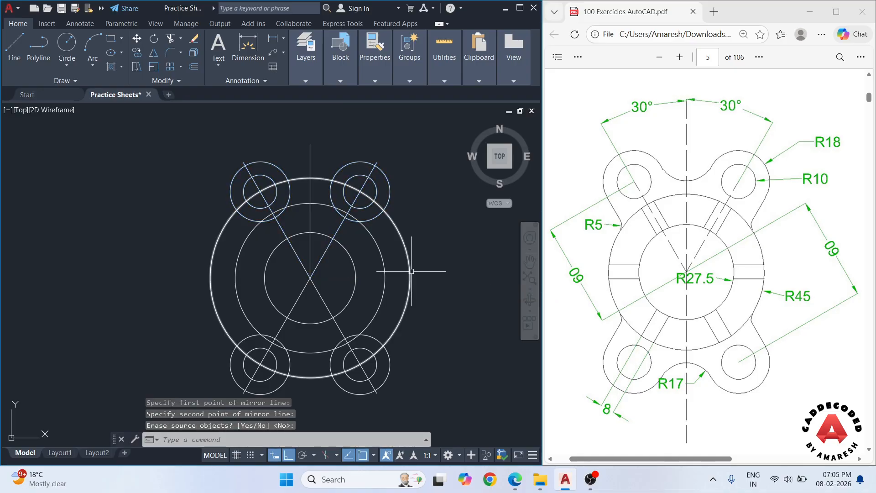
middle_drag(416, 258, 417, 235)
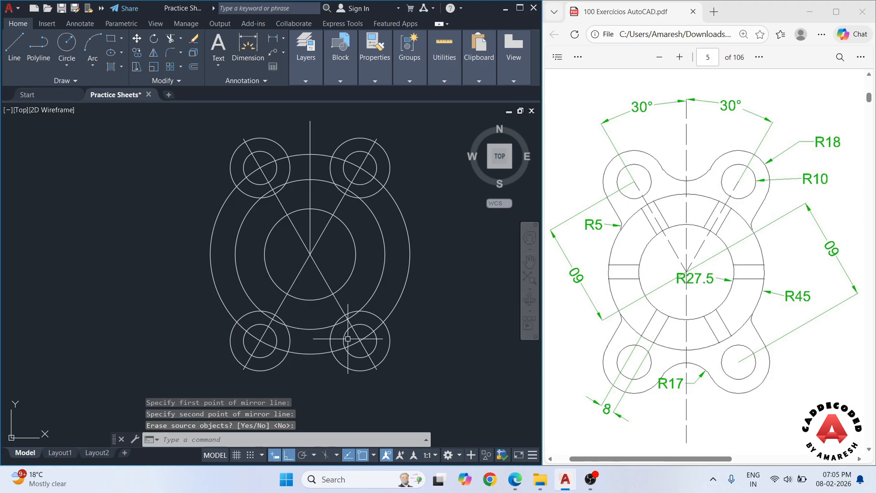
middle_drag(445, 371, 444, 357)
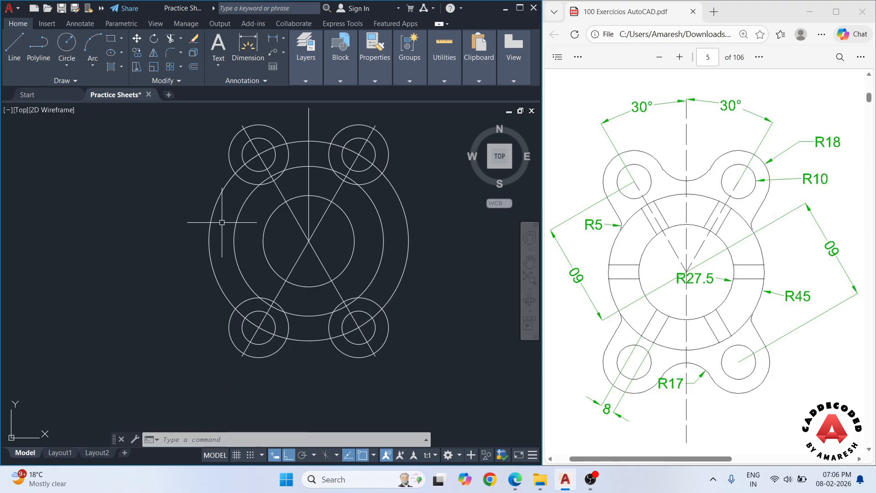
Delete the outermost construction circle that passes through the lobe centres
click(230, 194)
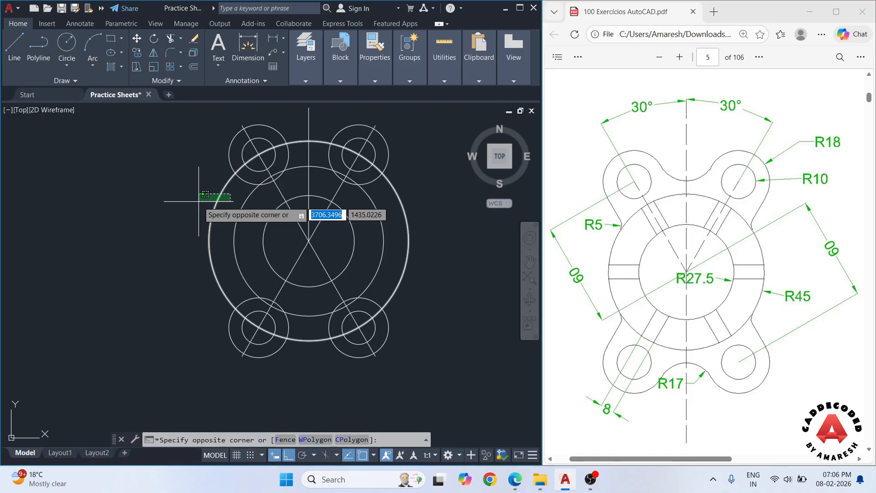
click(198, 201)
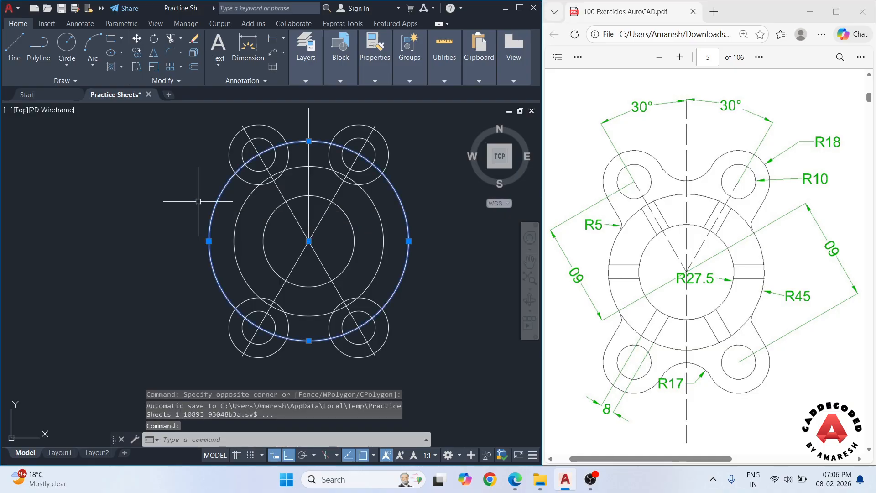
key(Delete)
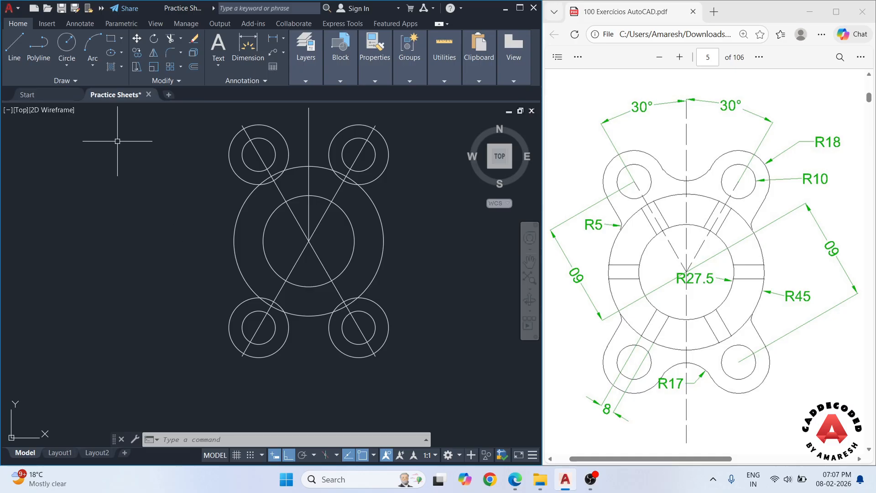
Draw a radius 5 circle tangent to the upper-left lobe's radius 18 circle and the outer side of the radius 45 circle
click(69, 67)
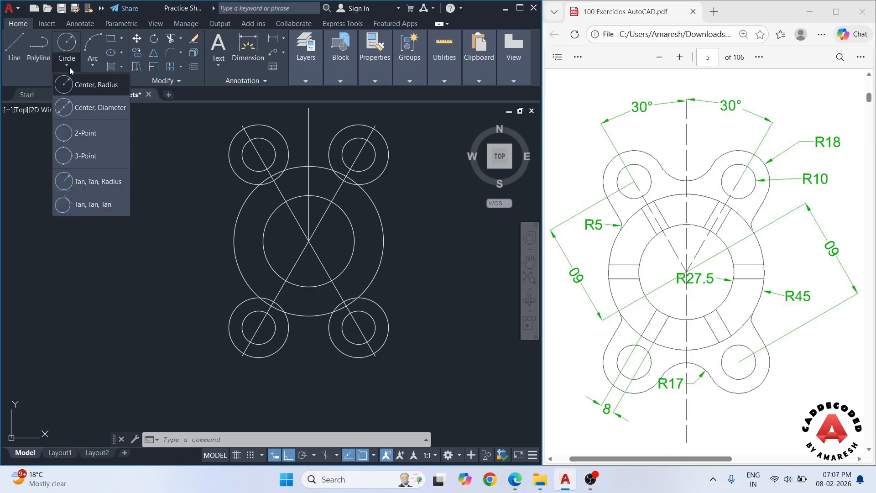
click(92, 182)
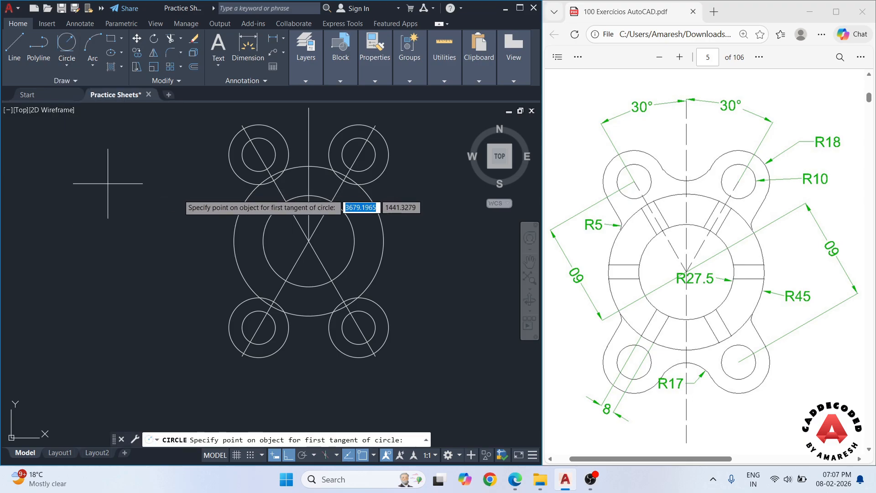
click(239, 177)
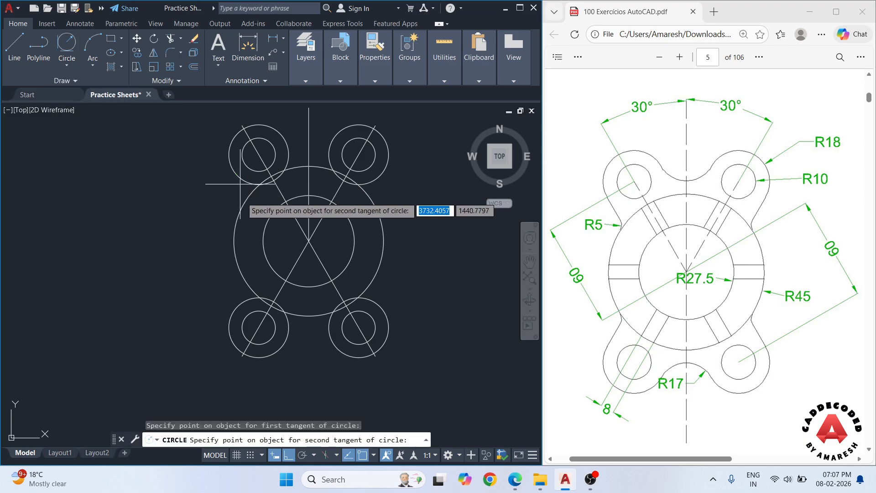
click(242, 204)
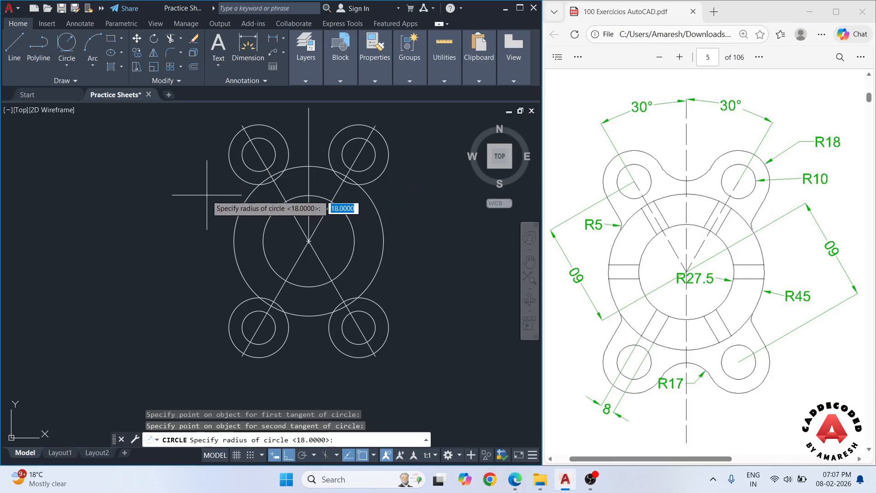
text(5)
key(Return)
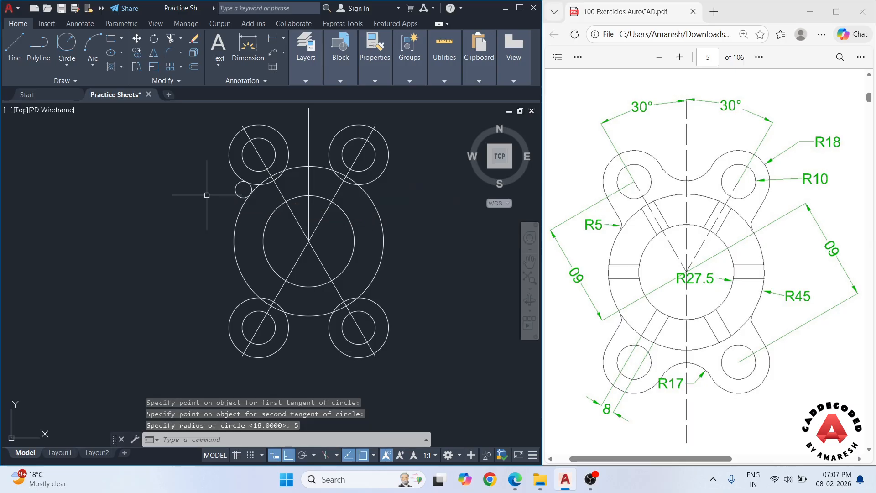
scroll(251, 190, up, 3)
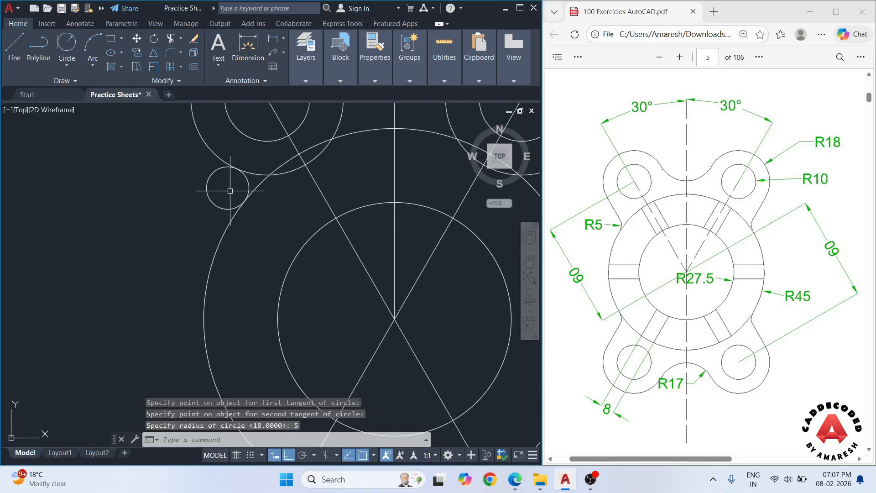
scroll(226, 188, down, 3)
scroll(207, 214, down, 3)
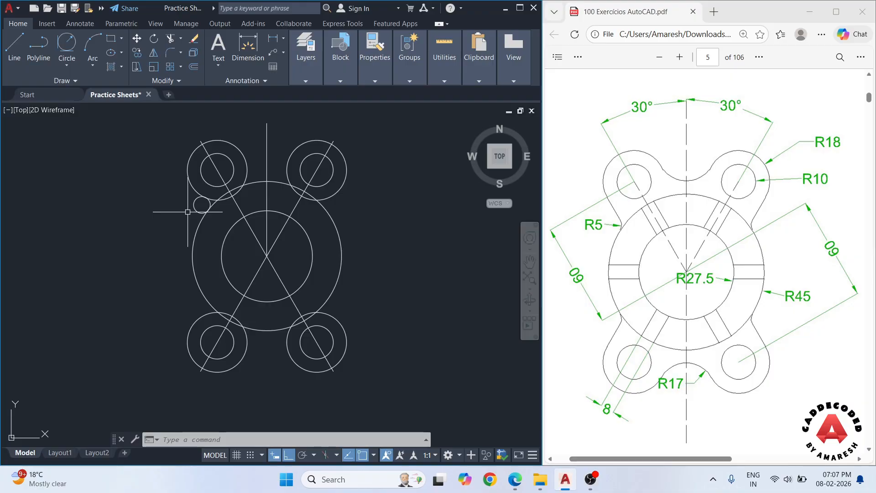
Draw a radius 5 circle tangent to the upper-right lobe's radius 18 circle and the outer side of the radius 45 circle
click(75, 67)
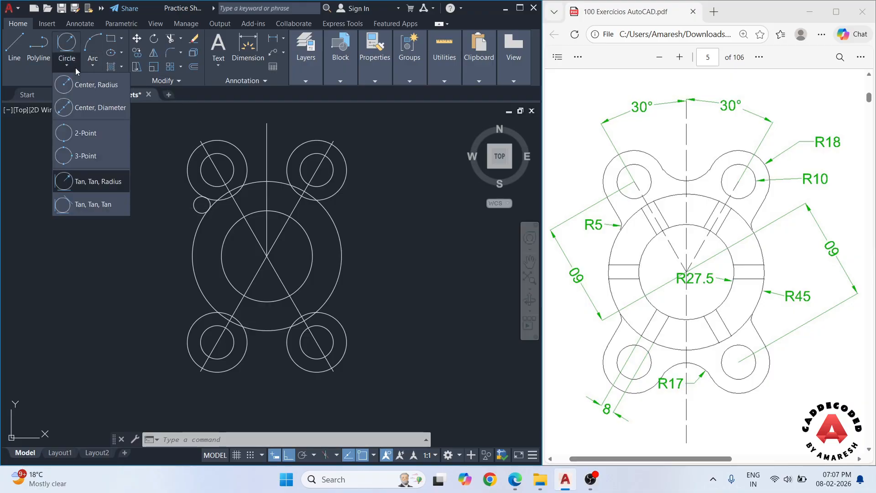
click(89, 182)
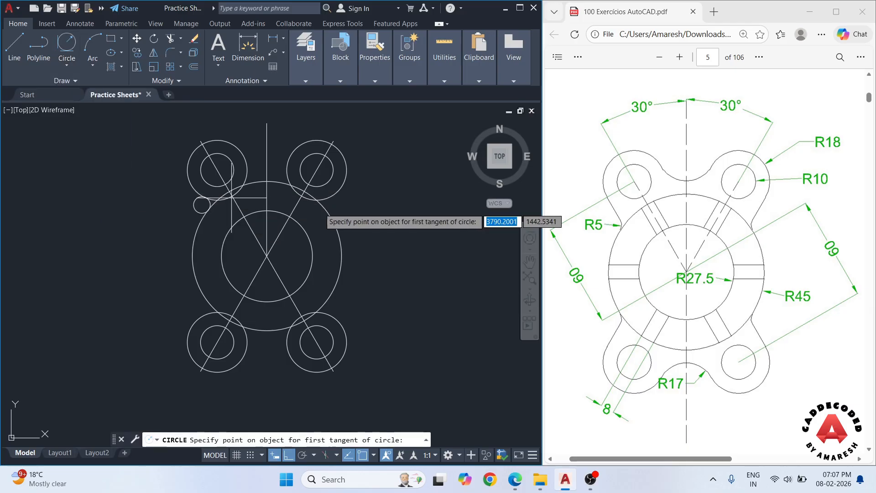
scroll(349, 213, up, 2)
click(317, 189)
click(321, 213)
text(5)
key(Return)
scroll(355, 225, down, 2)
middle_drag(355, 226, 358, 225)
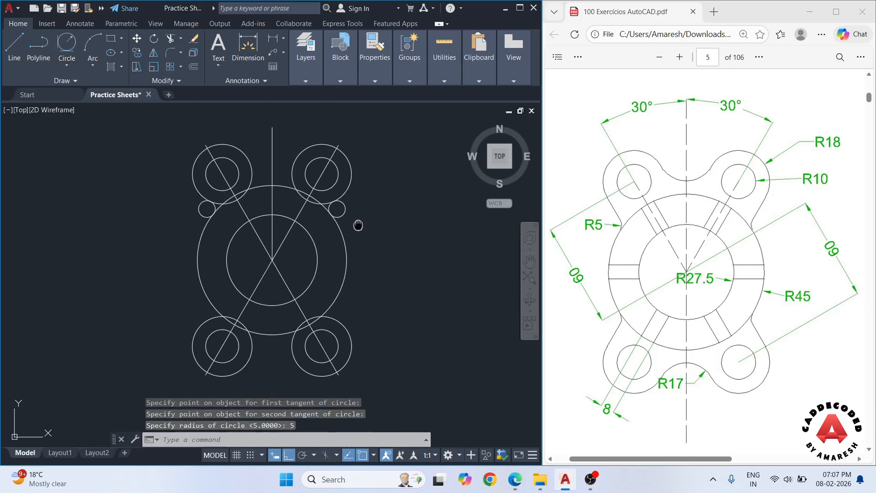
Draw a radius 5 circle tangent to the radius 45 circle and the lower-left lobe's radius 18 circle
click(67, 65)
click(88, 183)
scroll(201, 356, up, 2)
click(210, 262)
click(192, 315)
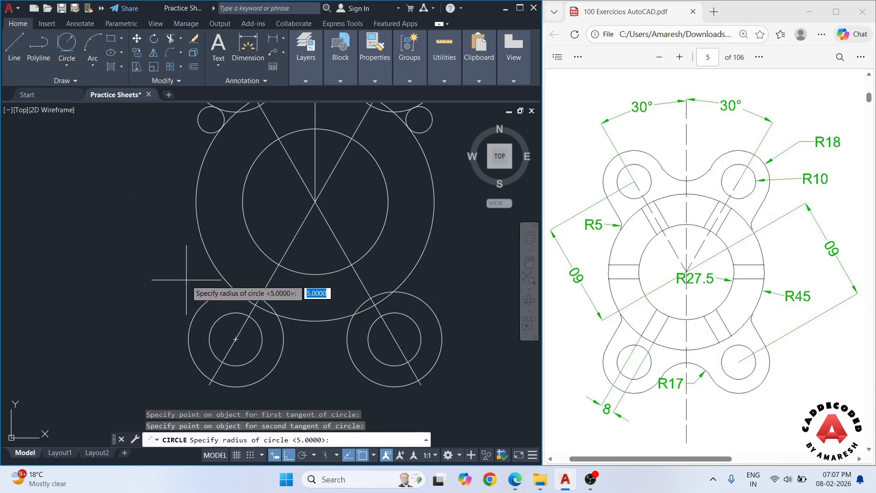
text(5)
key(Return)
Draw a radius 5 circle tangent to the radius 45 circle and the lower-right lobe's radius 18 circle
middle_drag(381, 288, 275, 298)
click(73, 67)
click(97, 183)
click(306, 282)
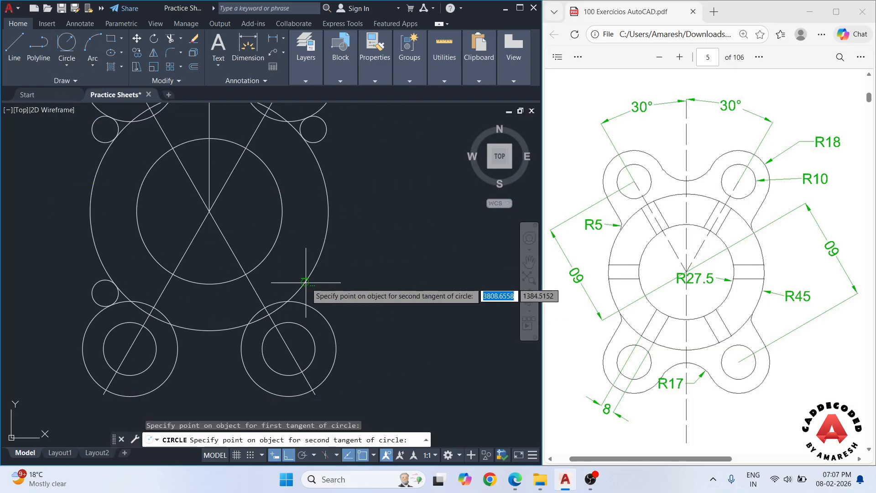
click(306, 282)
text(5)
key(Return)
scroll(253, 196, down, 2)
middle_drag(253, 196, 288, 246)
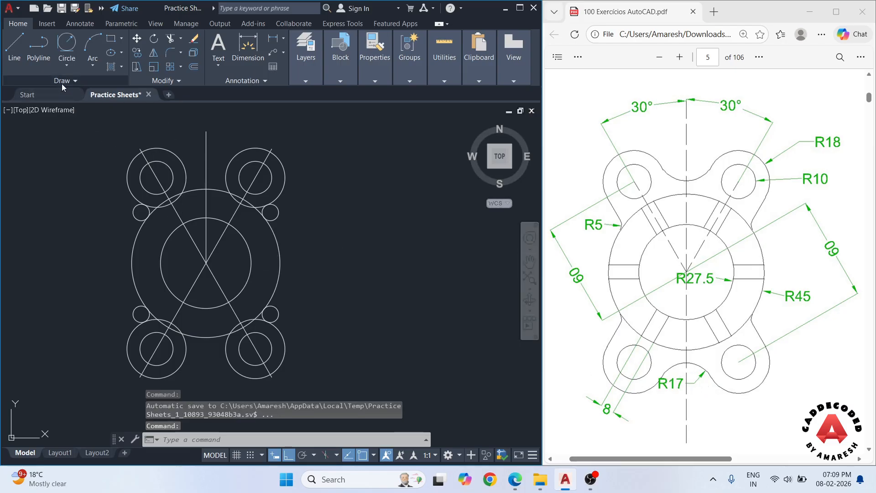
Draw a radius 17 circle tangent to the inner sides of the two upper lobes' radius 18 circles
click(67, 66)
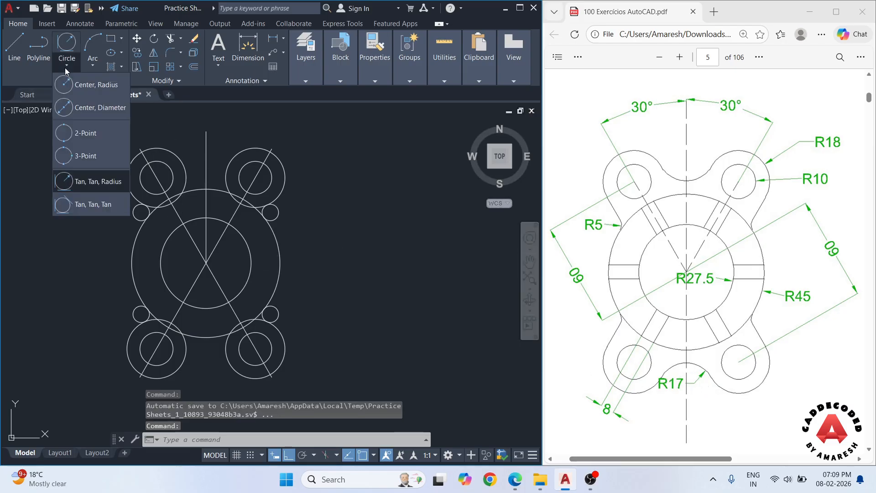
click(81, 182)
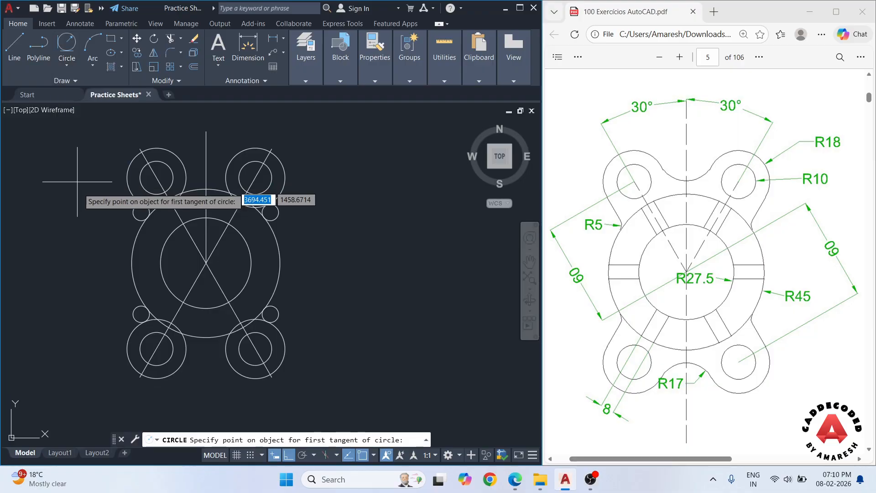
click(183, 167)
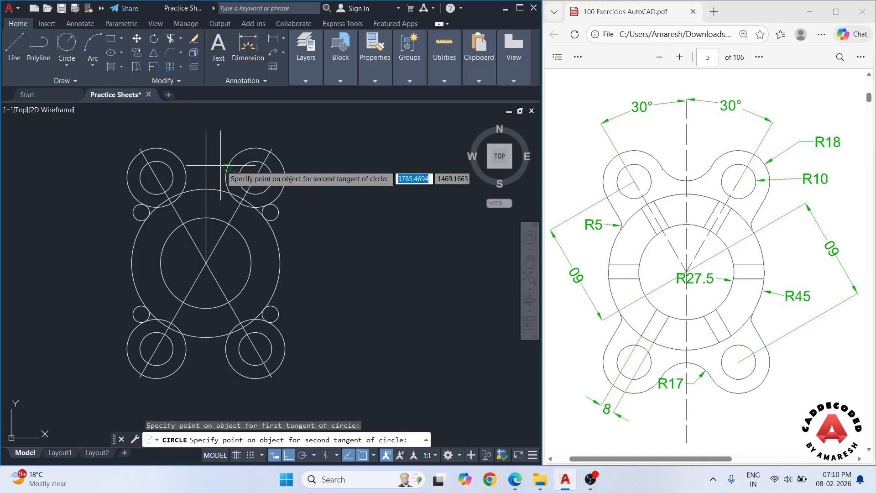
click(226, 178)
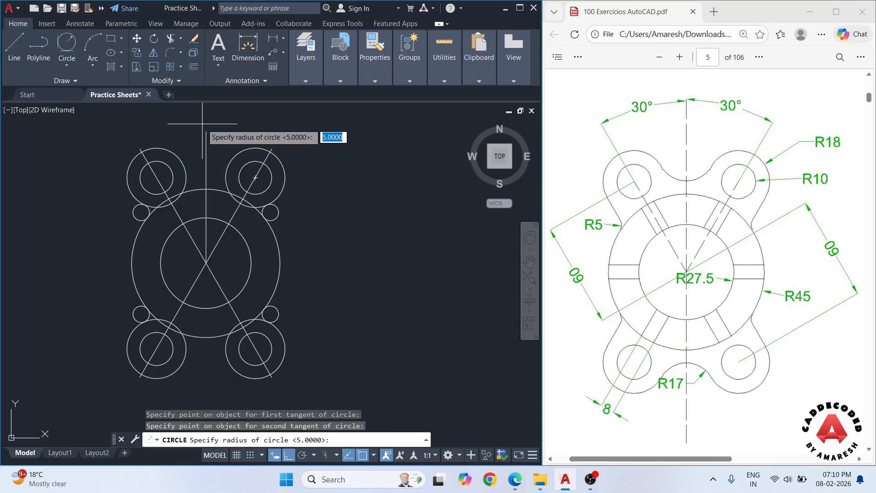
text(17)
key(Return)
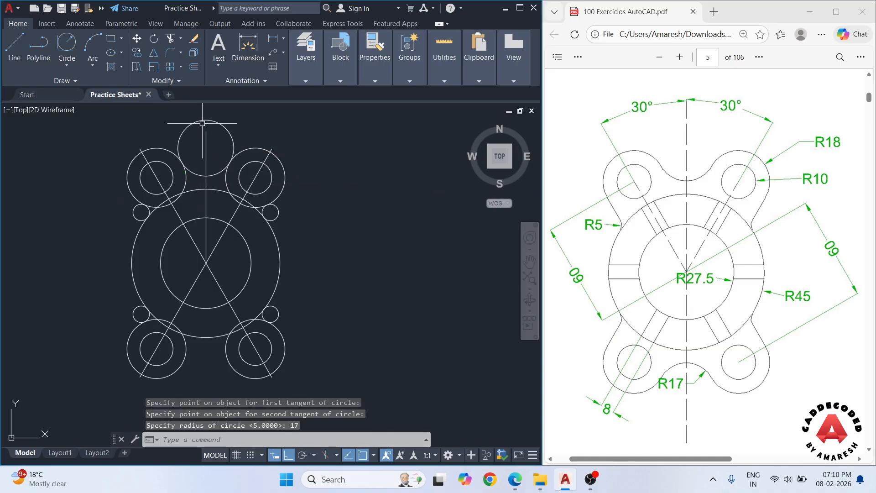
Draw a radius 17 circle tangent to the inner sides of the two lower lobes' radius 18 circles
key(Return)
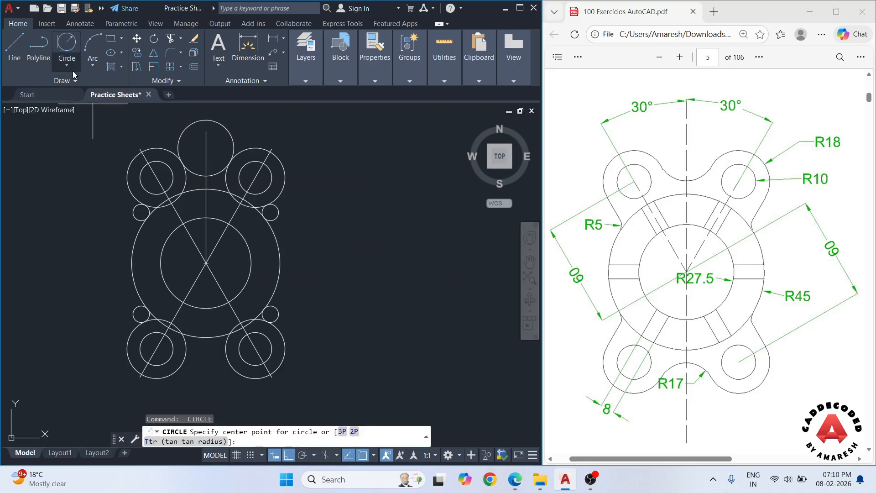
click(73, 70)
click(90, 185)
middle_drag(188, 378, 200, 272)
click(194, 259)
click(243, 258)
text(17)
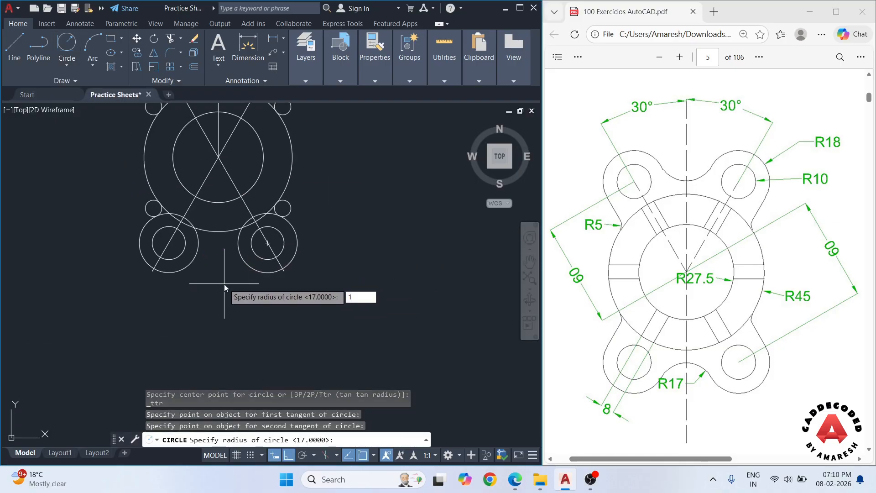
key(Return)
middle_drag(256, 250, 281, 288)
scroll(315, 276, down, 2)
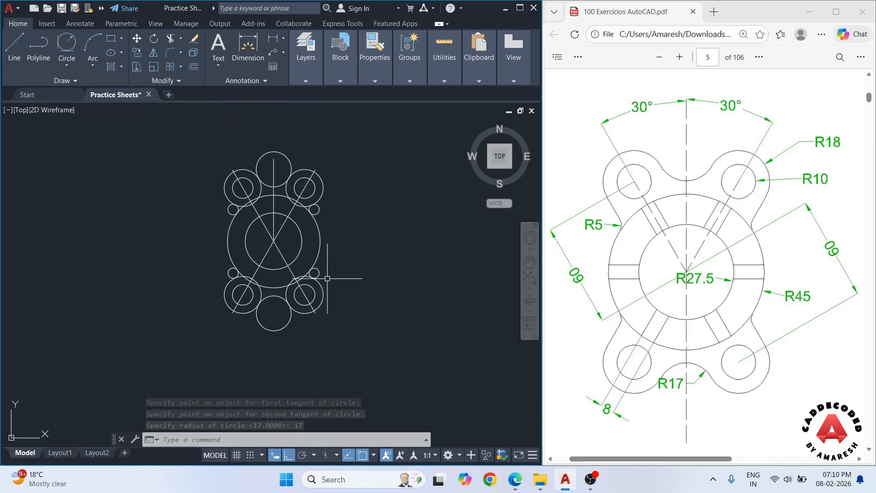
Trim the lower-left radius 5 circle and the overlapping body and lobe arcs so the body blends into the lower-left lobe
key(Escape)
key(Escape)
text(tr)
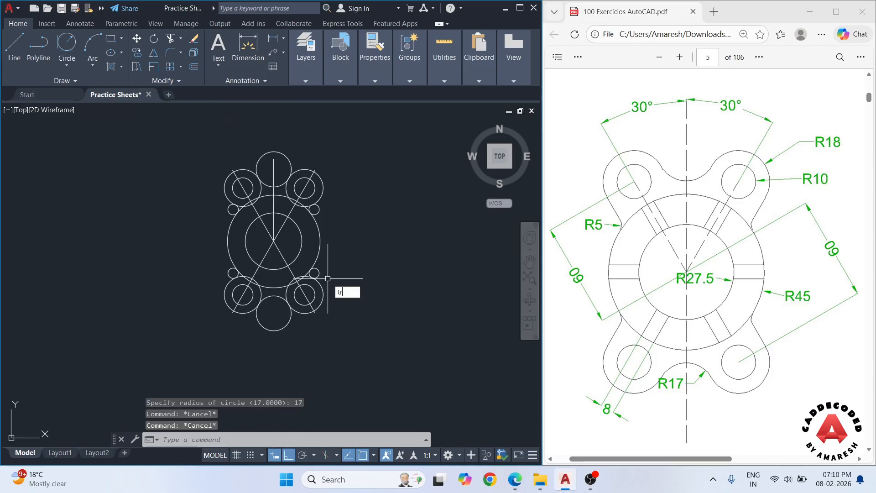
key(Return)
key(Return)
scroll(257, 282, up, 8)
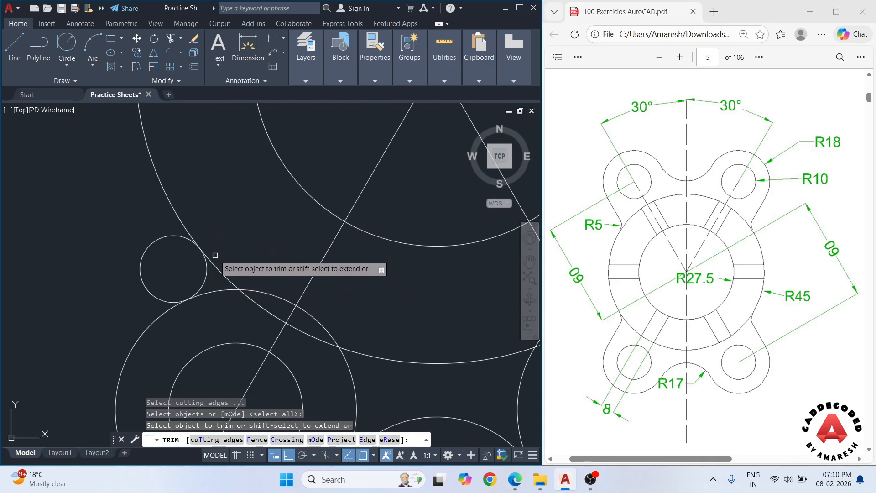
click(156, 221)
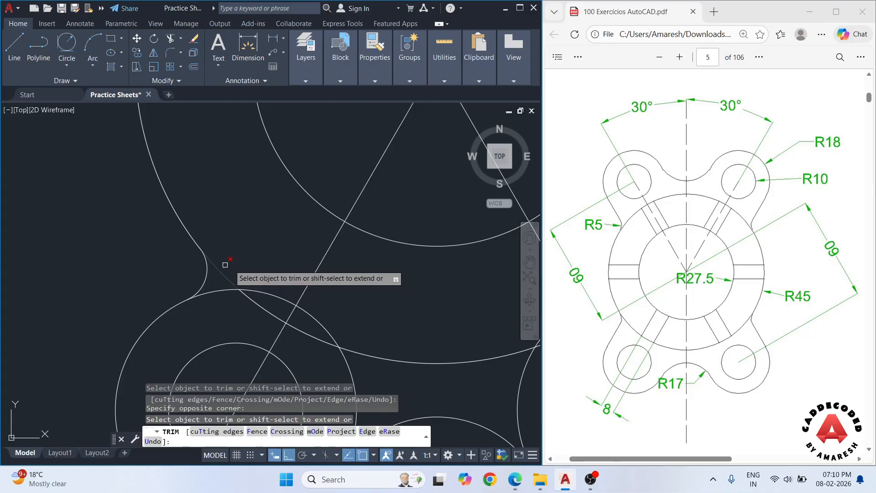
scroll(274, 274, down, 3)
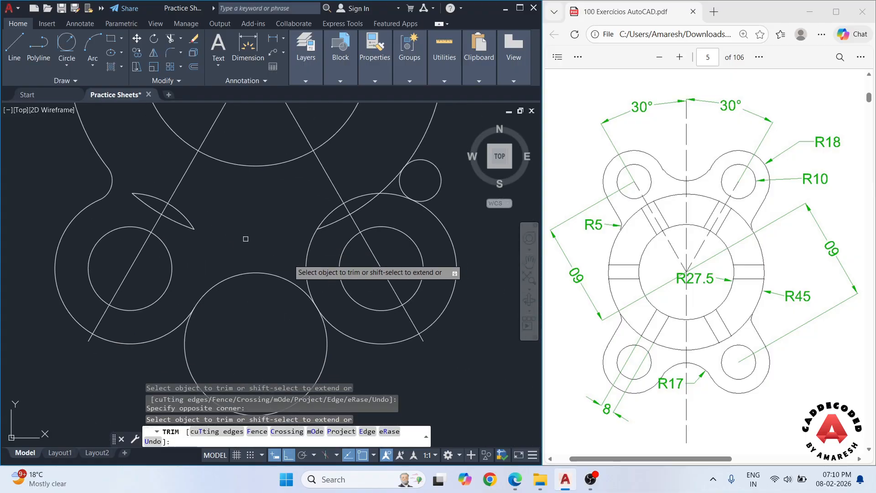
Trim the lower-right radius 5 circle, its overlapping arcs and the lower radius 17 circle to complete the flange's lower outline
click(444, 163)
click(439, 172)
scroll(438, 173, down, 4)
scroll(395, 250, up, 4)
click(399, 261)
click(351, 293)
scroll(391, 246, down, 4)
middle_drag(391, 244, 276, 338)
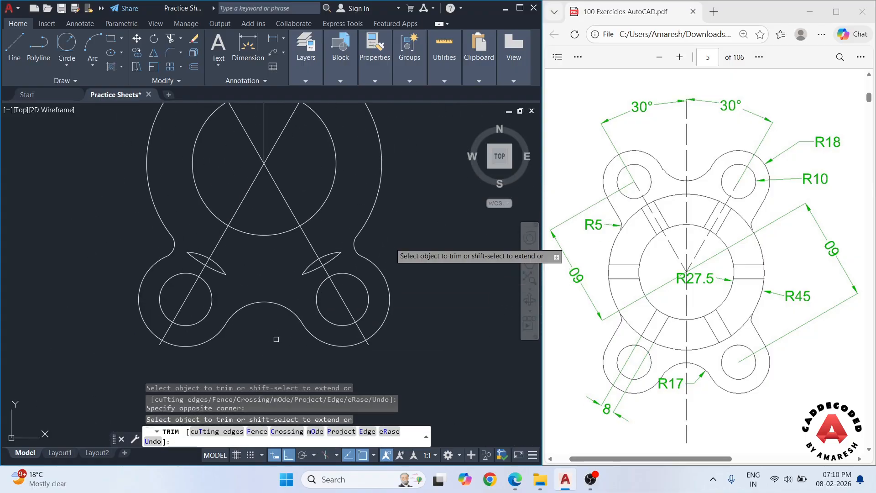
Trim the upper-right radius 5 circle and the overlapping body and lobe arcs beside the upper-right lobe
scroll(390, 261, up, 4)
click(414, 221)
click(394, 244)
click(299, 172)
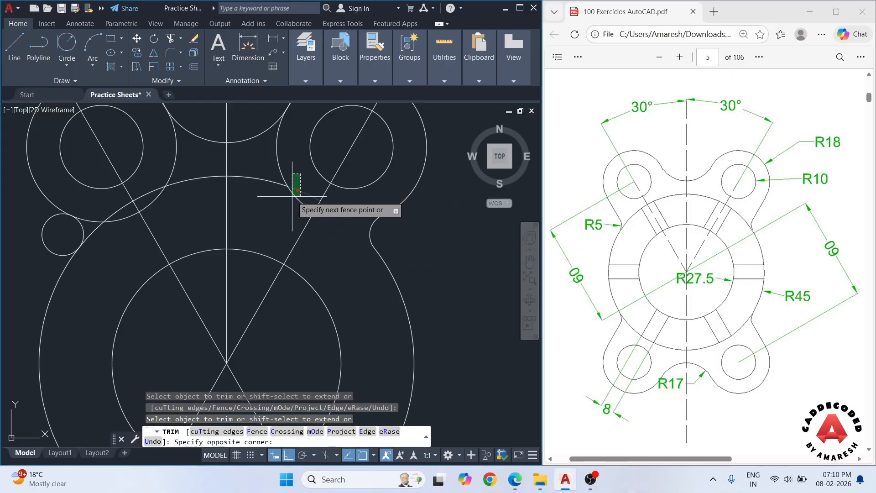
click(270, 192)
Trim the upper-left radius 5 circle, its overlapping arcs and the upper radius 17 circle to complete the flange's upper outline
click(194, 156)
click(168, 192)
scroll(172, 193, down, 3)
middle_drag(172, 192, 242, 203)
click(315, 135)
click(196, 248)
click(175, 269)
key(Escape)
Delete the four angled construction lines radiating from the flange centre to the lobes
scroll(240, 285, up, 4)
click(287, 257)
click(253, 344)
key(Delete)
click(329, 210)
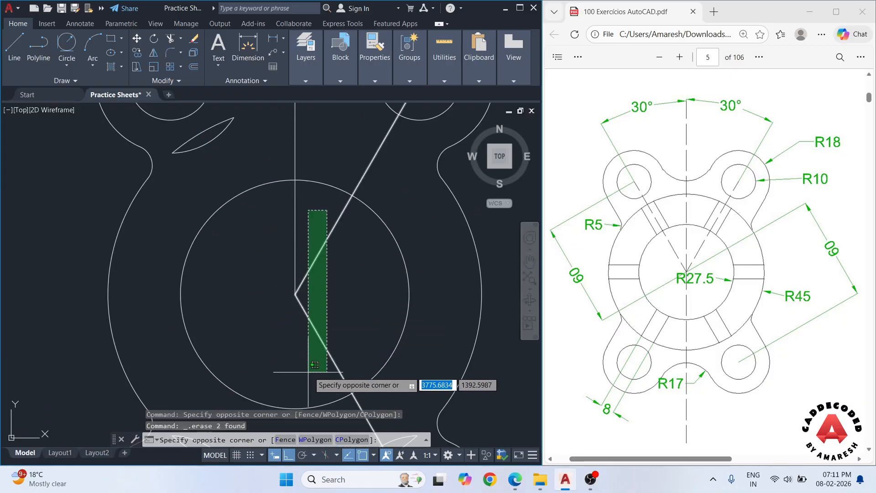
click(309, 369)
key(Delete)
Delete the lens-shaped leftover arcs between the flange body and the lower lobes
scroll(309, 365, down, 2)
scroll(226, 217, up, 4)
middle_drag(362, 424, 336, 273)
scroll(335, 296, up, 4)
click(362, 287)
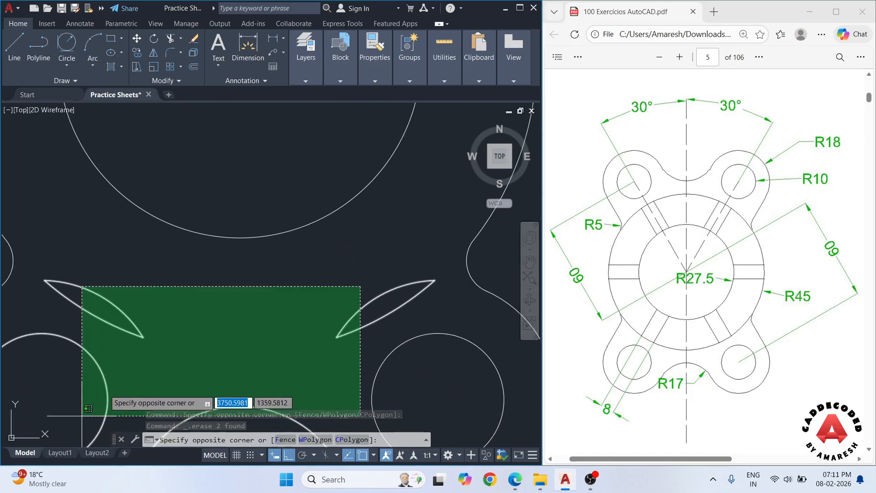
click(122, 370)
key(Delete)
scroll(207, 329, down, 4)
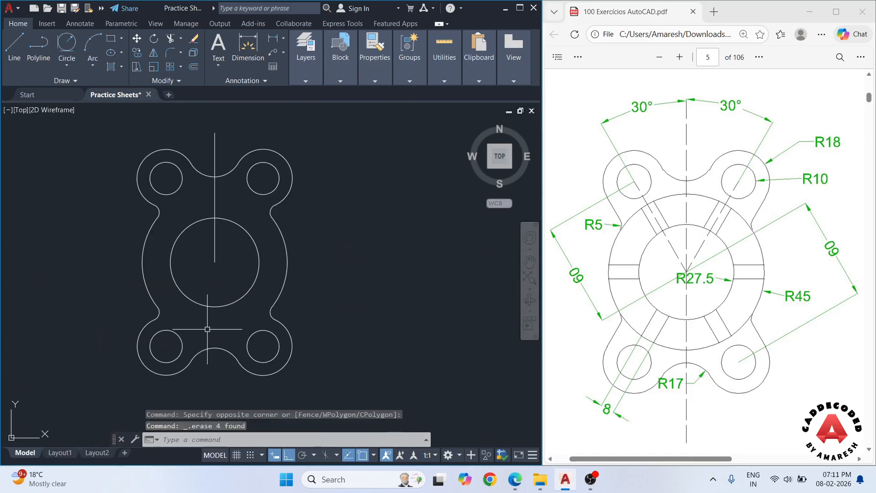
middle_drag(212, 329, 239, 329)
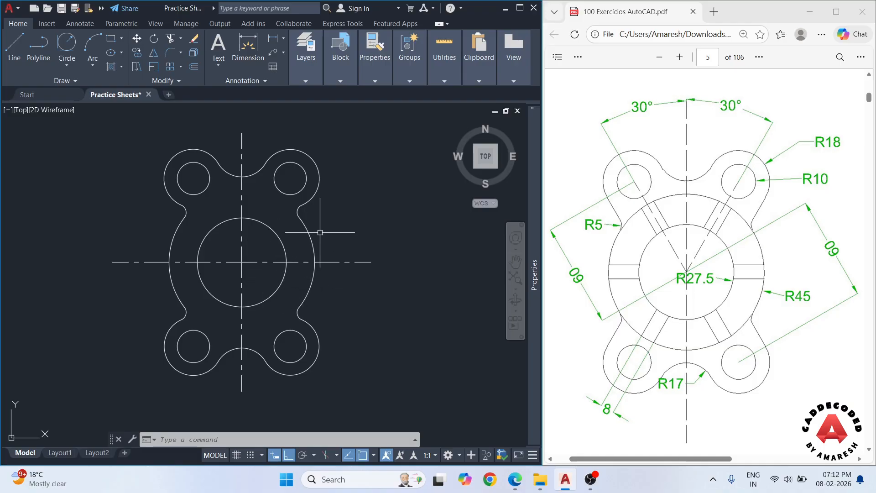
Rotate a copy of the upper vertical centreline by 30° about the flange centre, towards the upper-left lobe
click(251, 205)
click(233, 199)
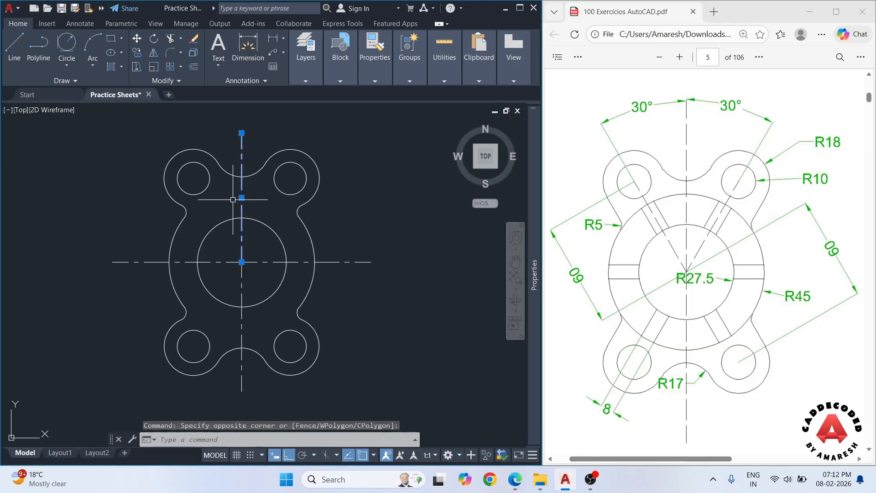
text(o)
key(Return)
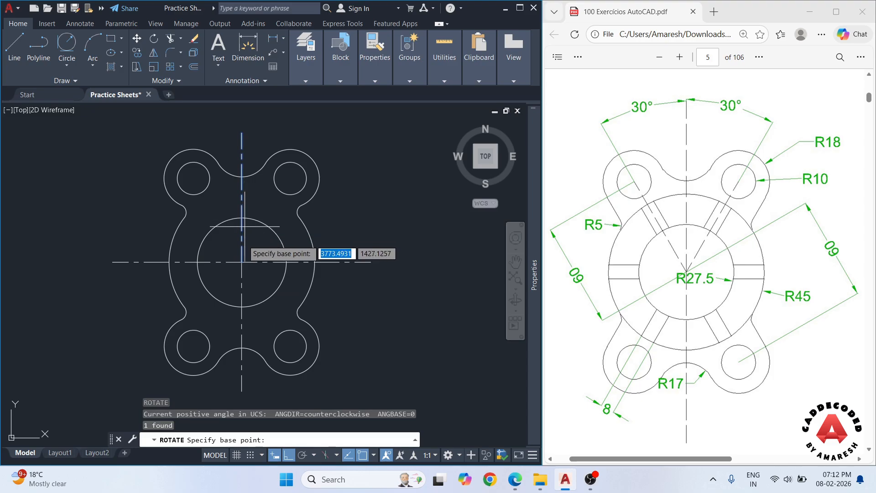
click(242, 263)
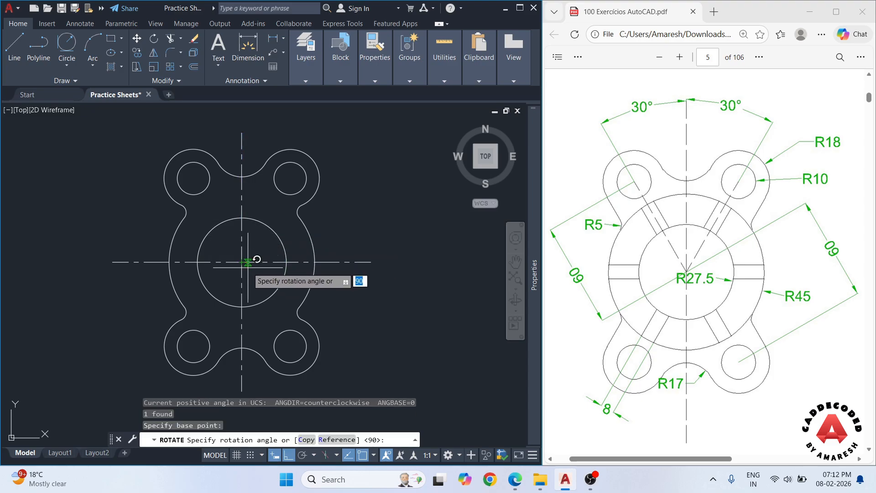
key(Return)
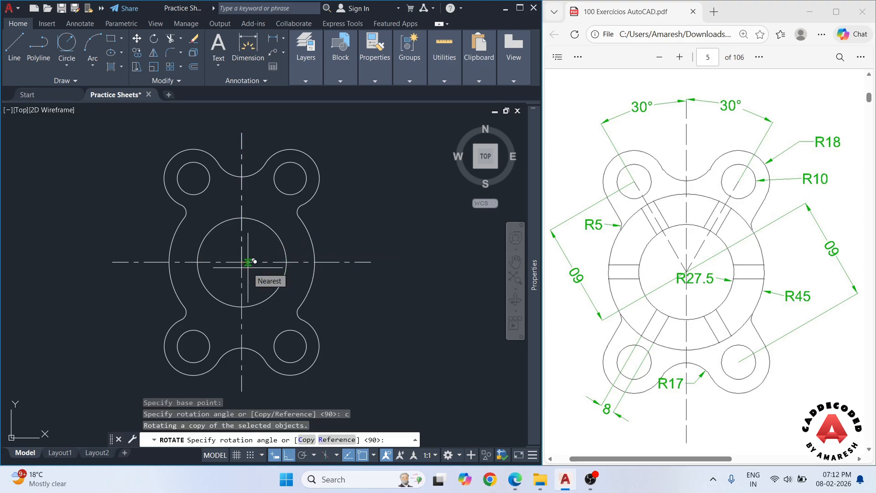
text(30)
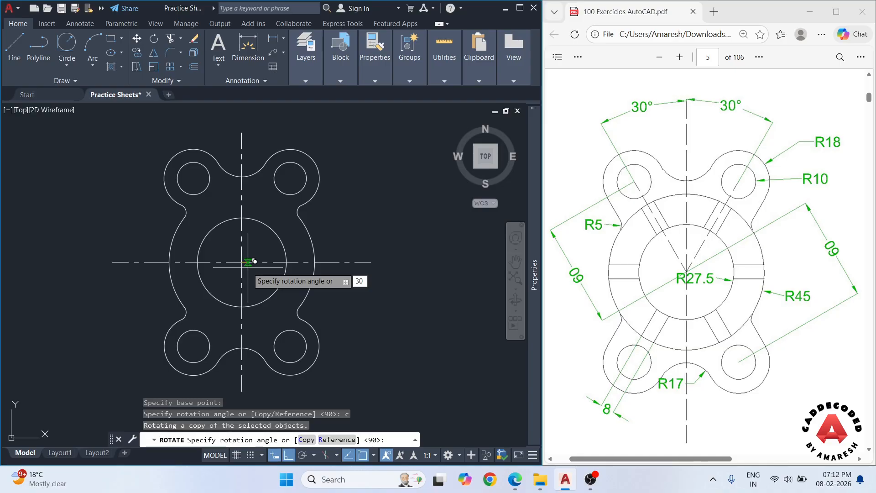
key(Return)
Rotate another copy of the upper vertical centreline by -30° about the flange centre, towards the upper-right lobe
click(245, 203)
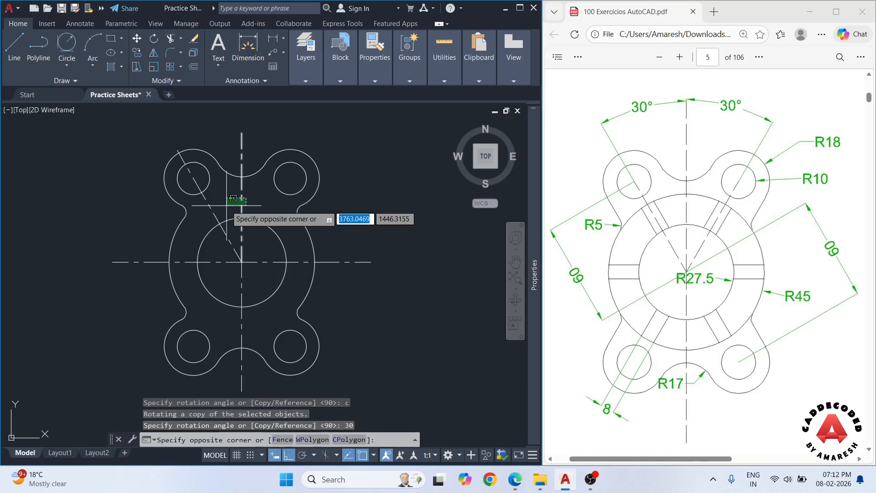
click(233, 199)
text(o)
key(Return)
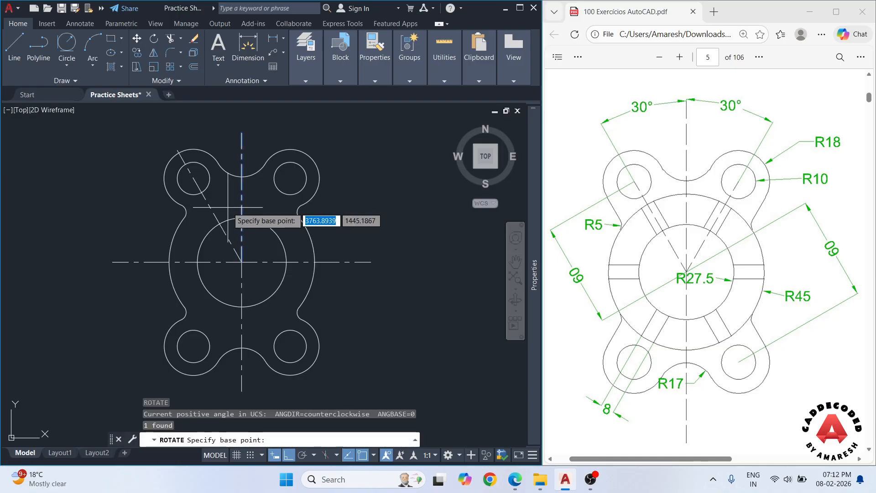
click(241, 260)
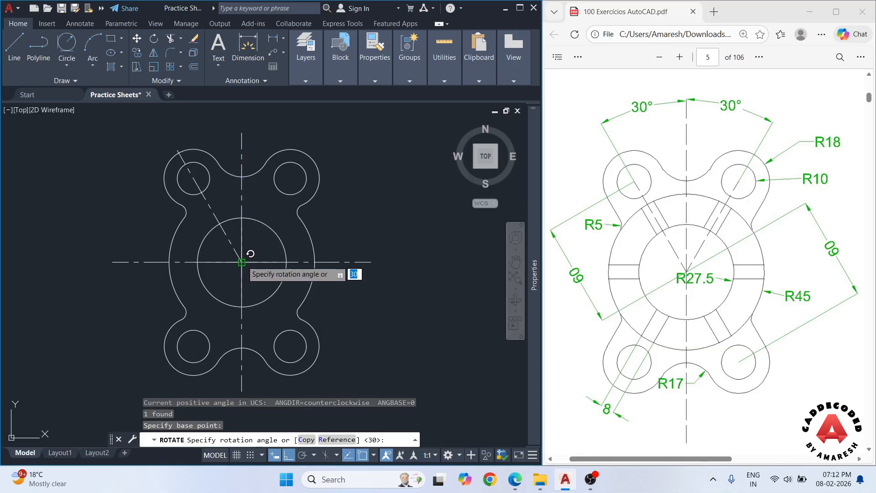
text(c)
key(Return)
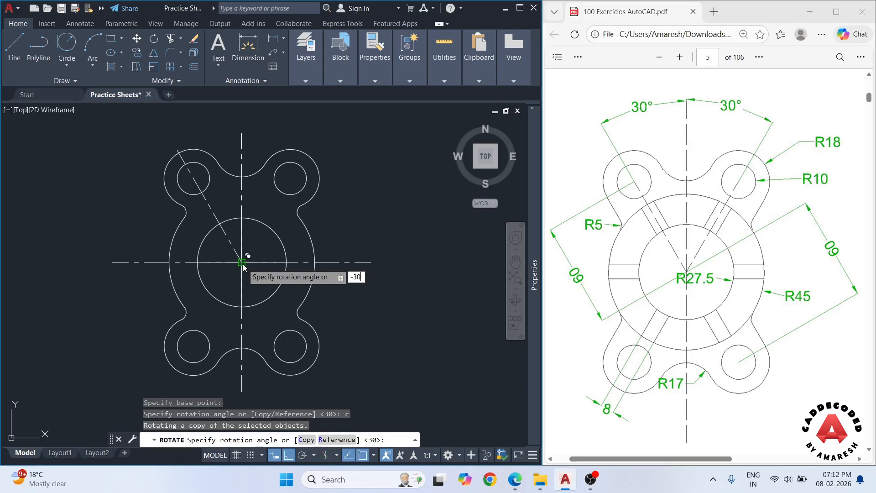
key(Return)
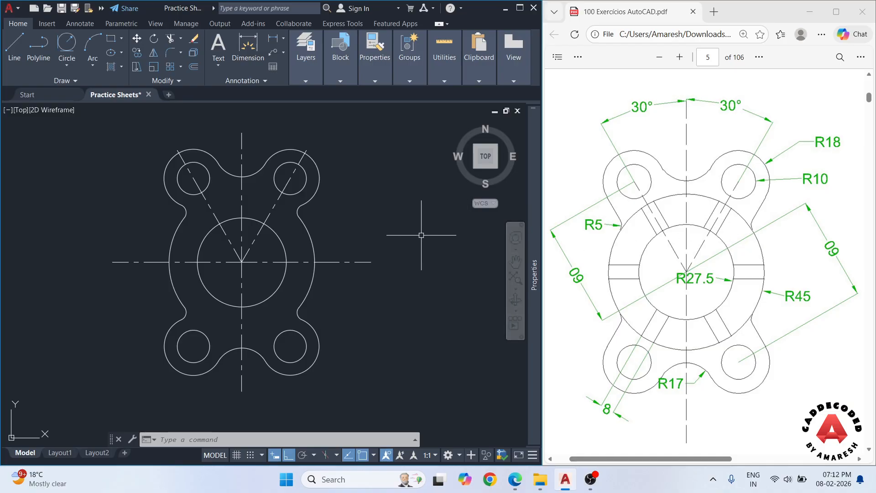
key(Escape)
key(Escape)
key(Escape)
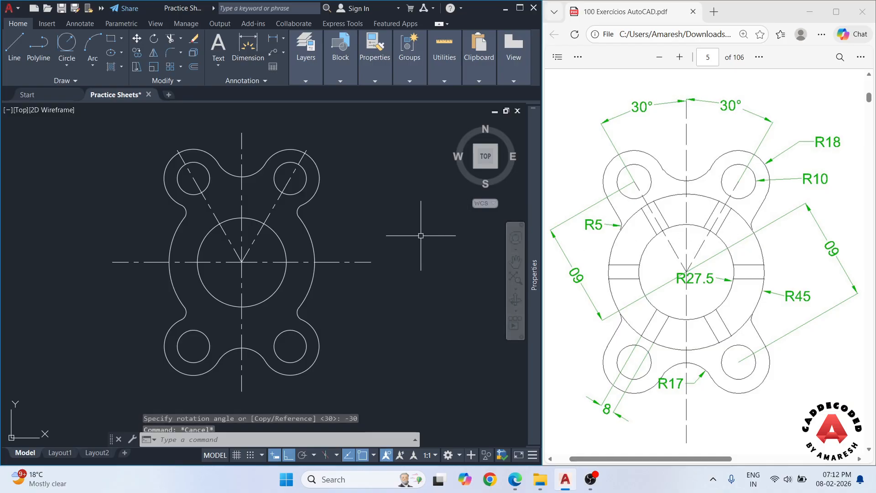
Offset the angled centreline through the upper-right lobe by 4 to both sides
text(O)
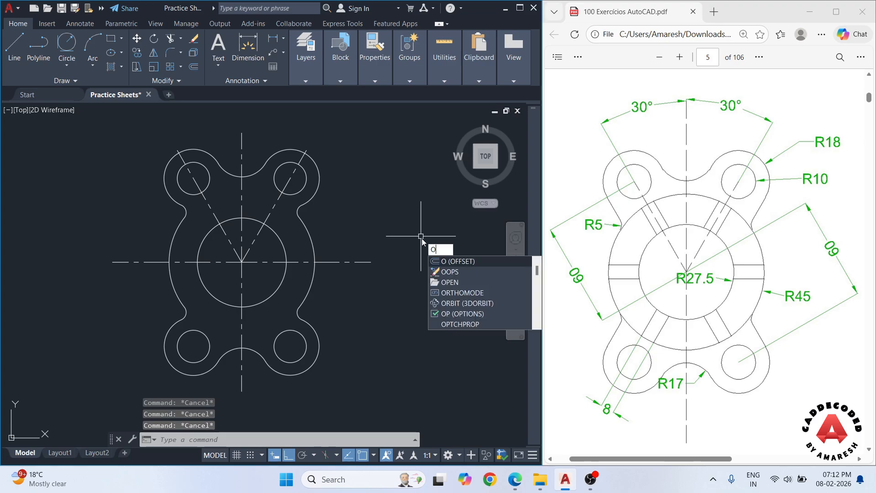
key(Return)
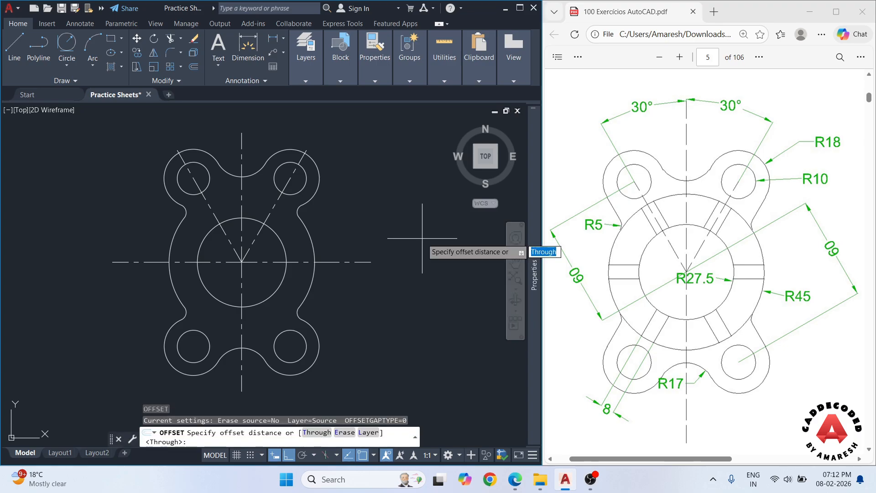
text(4)
key(Return)
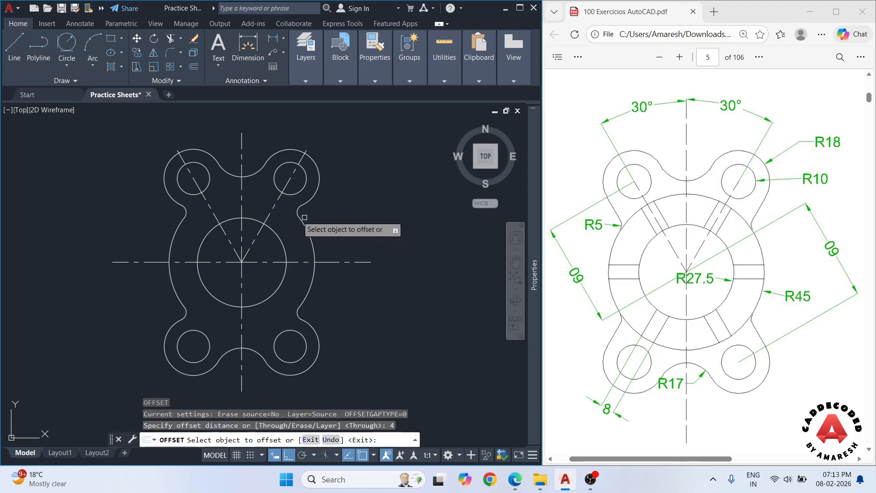
scroll(271, 211, up, 2)
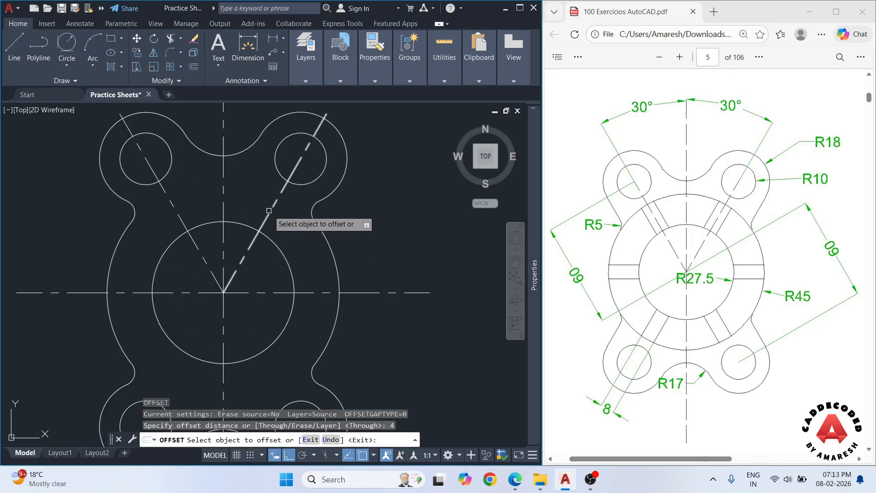
click(269, 211)
click(252, 196)
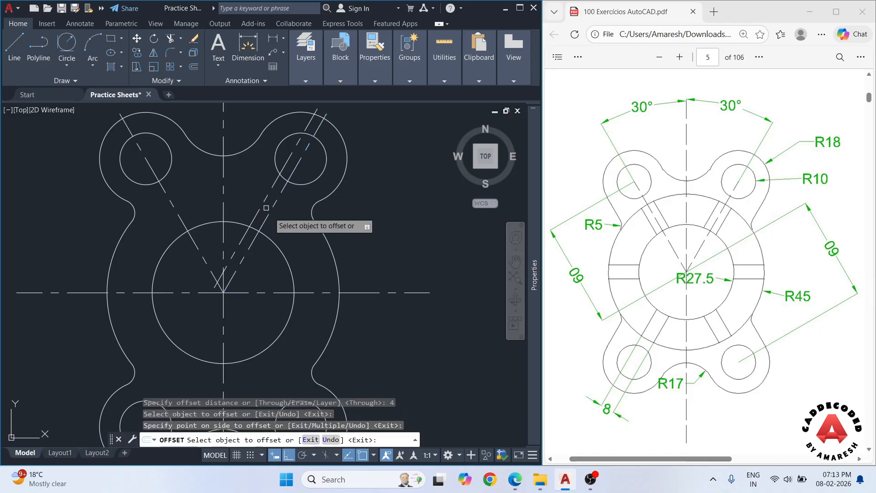
click(272, 206)
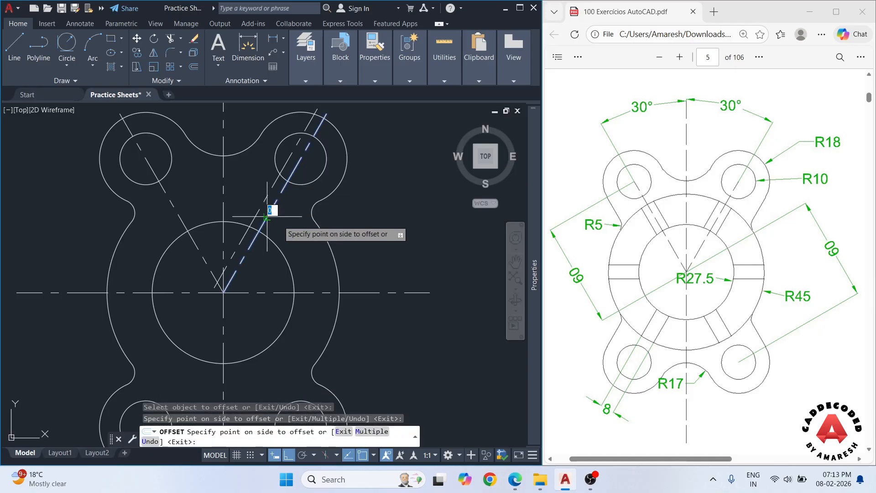
click(296, 231)
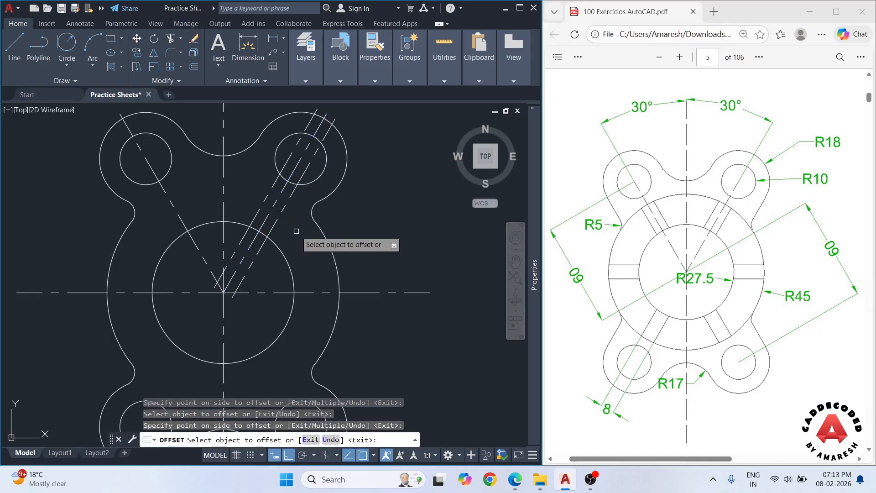
key(Escape)
key(Escape)
key(Escape)
key(Escape)
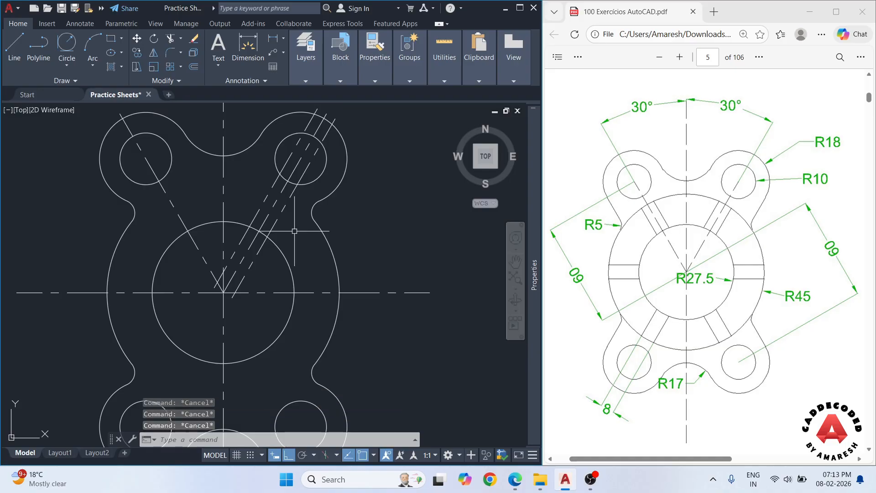
Draw a full circle from the flange centre out to the side arcs of the body and erase the two old arcs
text(c)
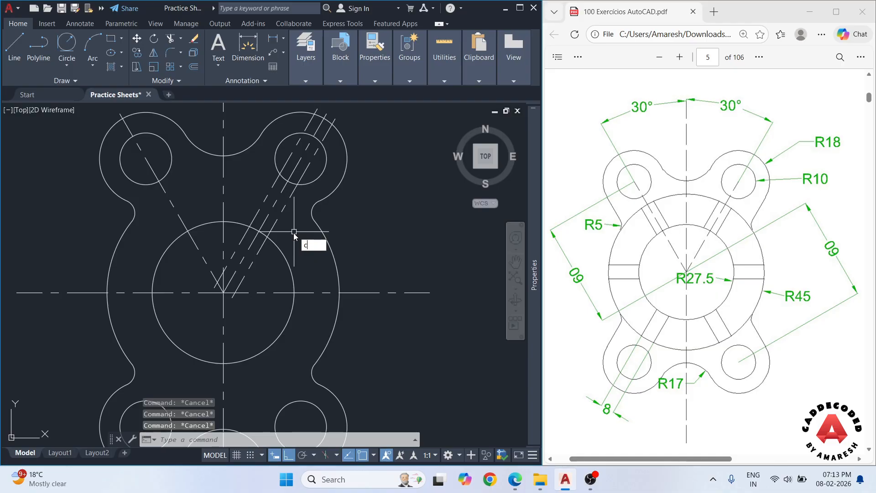
key(Return)
click(223, 292)
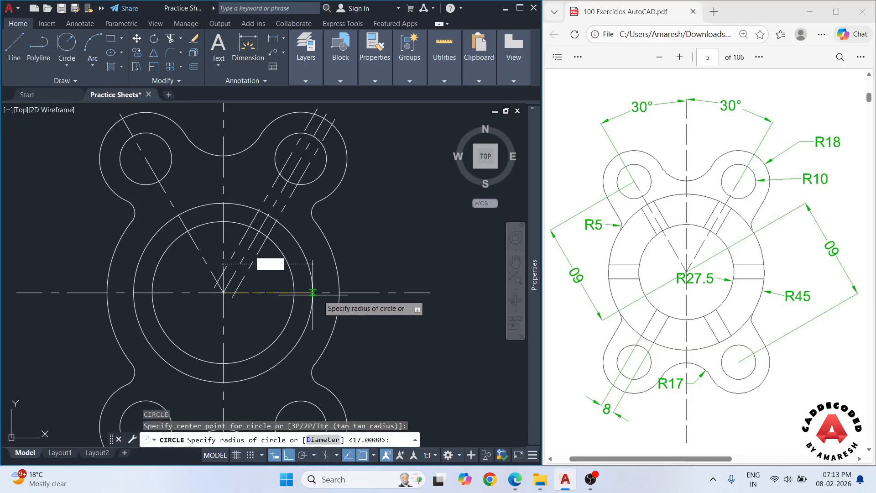
click(339, 292)
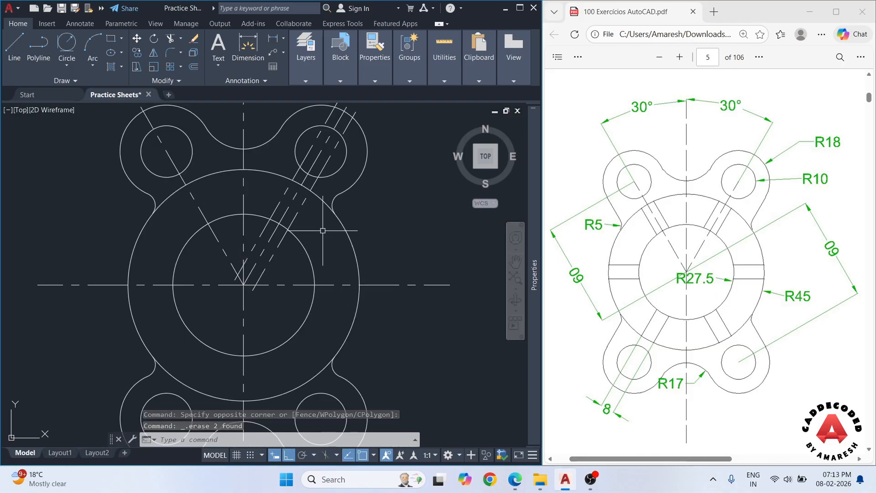
key(Escape)
key(Escape)
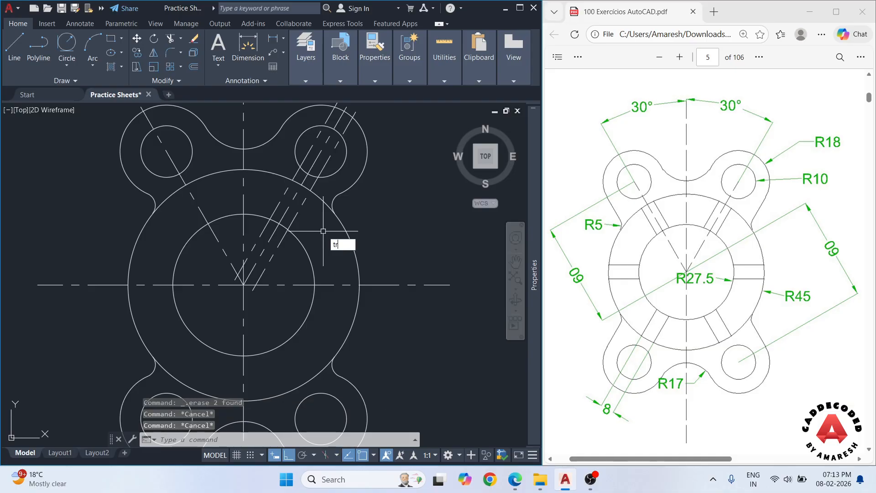
key(Return)
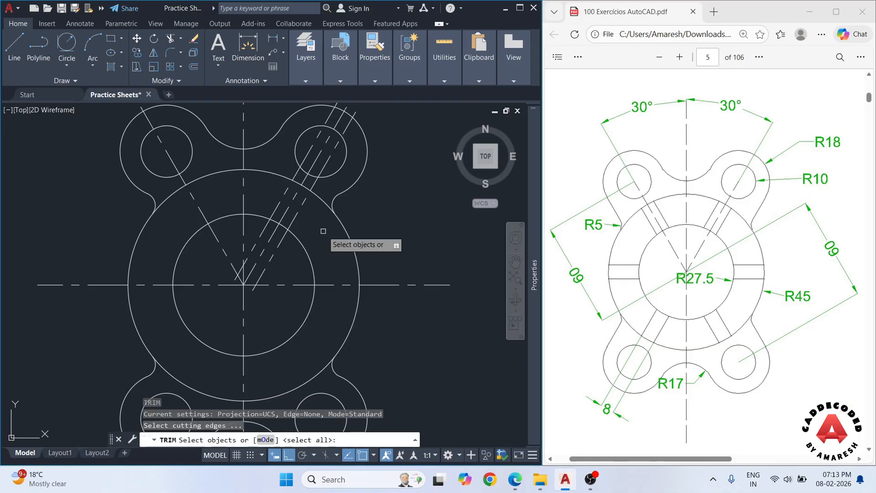
click(296, 173)
key(Escape)
key(Escape)
text(t)
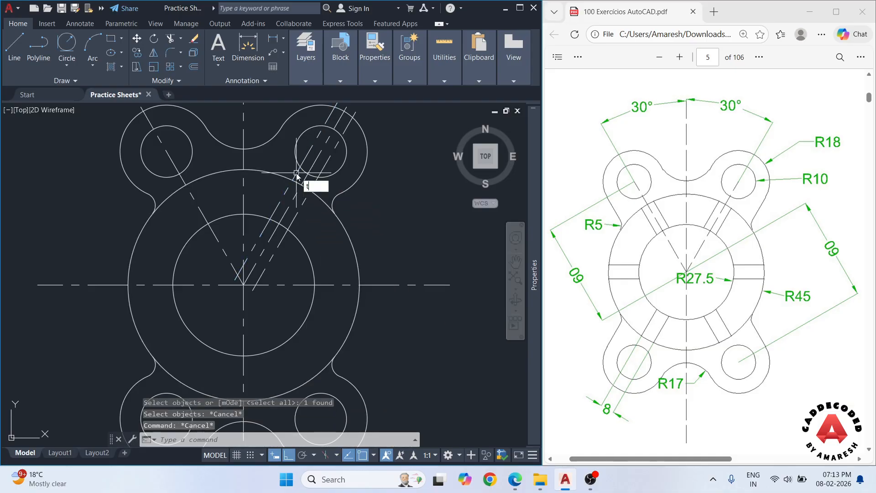
text(r)
key(Return)
key(Escape)
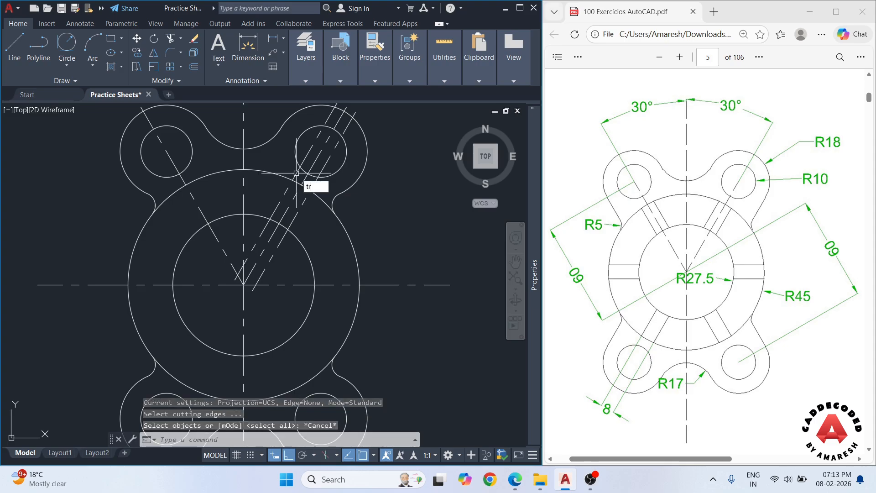
Trim the two offset lines inside the inner circle and just beyond the outer body circle
key(Return)
key(Return)
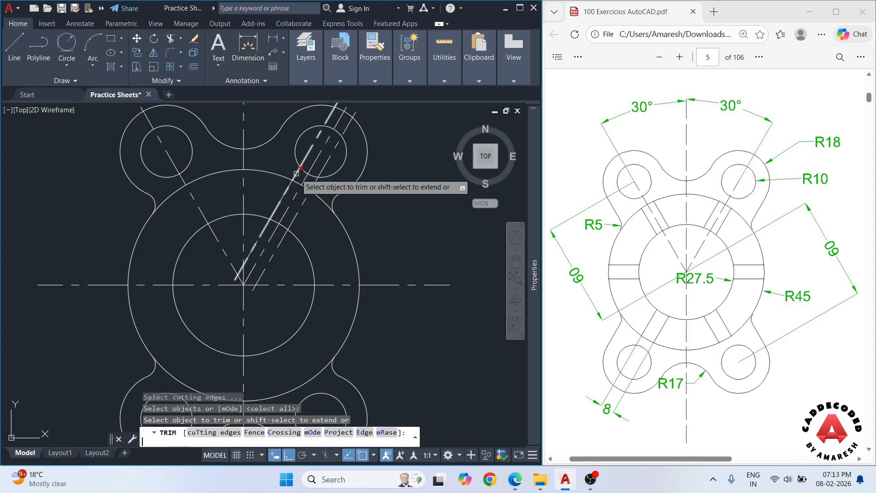
click(264, 230)
click(283, 239)
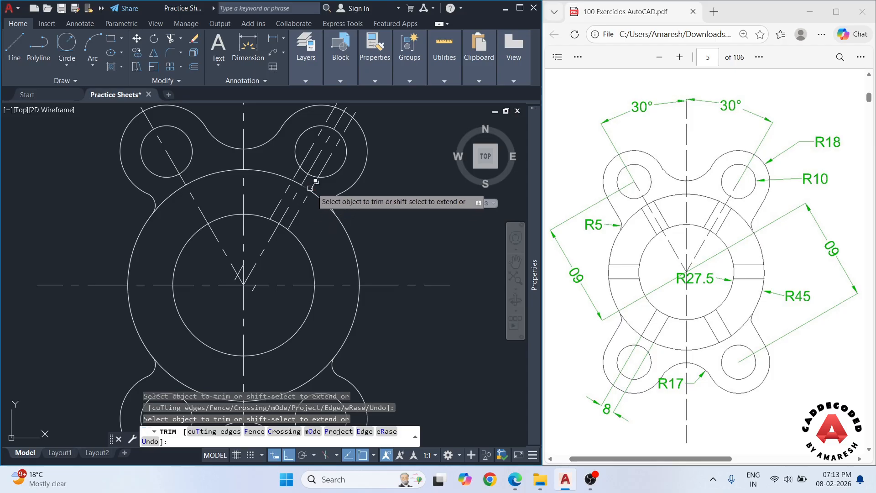
key(Escape)
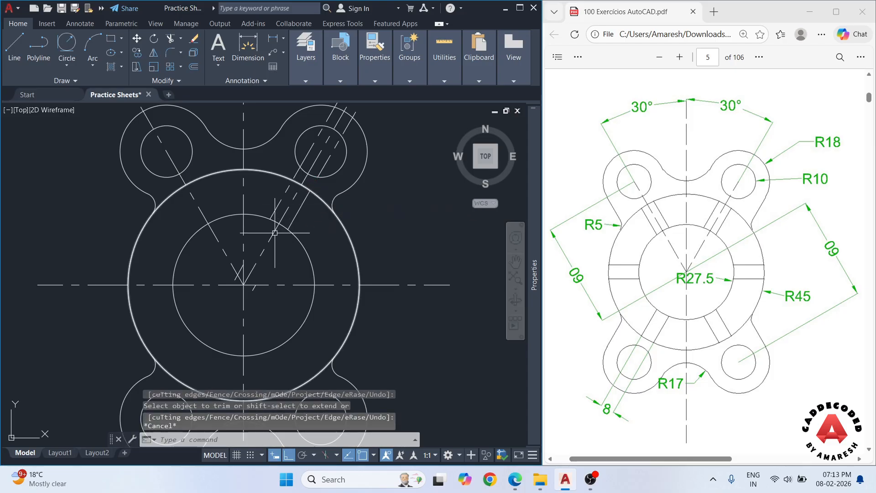
Delete the leftover offset line pieces near the flange centre and across the upper-right lobe's hole
scroll(239, 274, up, 2)
click(240, 262)
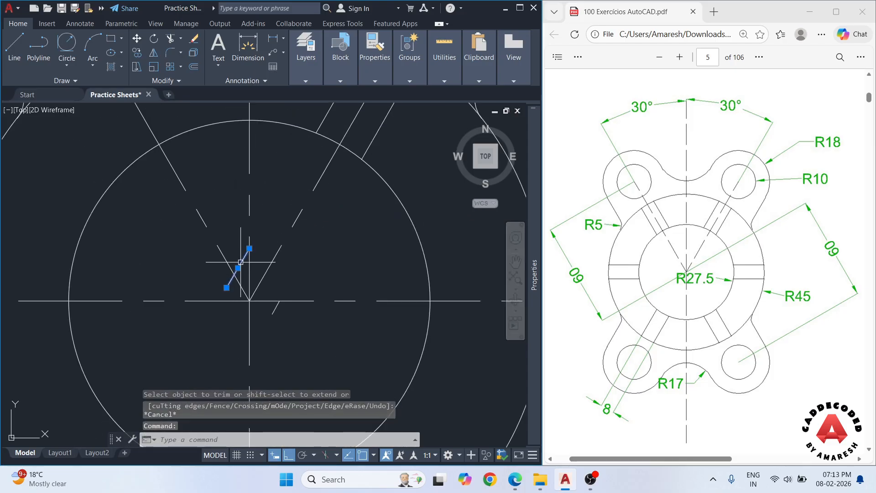
click(276, 308)
scroll(265, 309, up, 3)
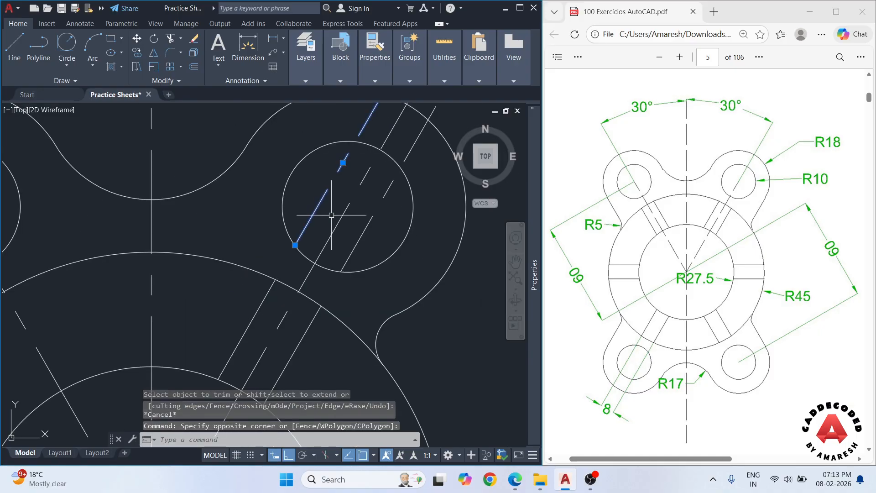
click(375, 229)
click(354, 241)
key(Delete)
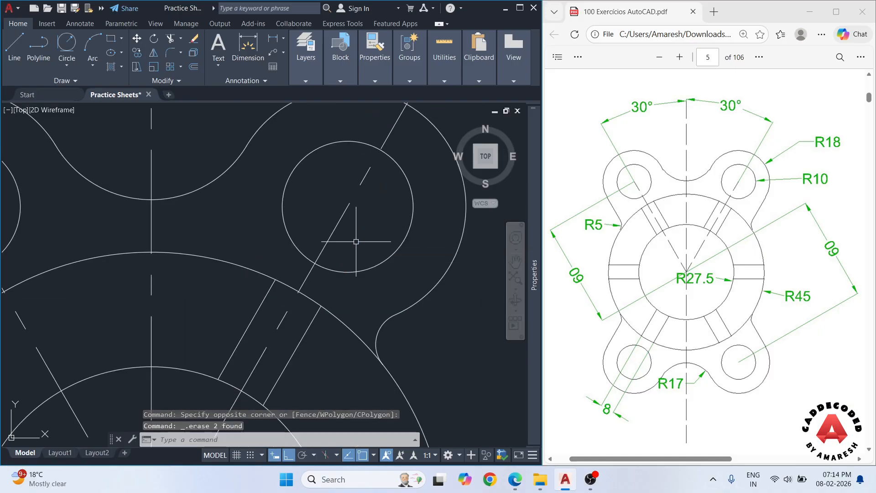
Polar-array the two rib lines around the flange centre with 6 items over 360 degrees
scroll(357, 242, down, 4)
mouse_move(340, 256)
middle_down()
mouse_move(319, 196)
mouse_move(291, 191)
middle_up()
click(273, 163)
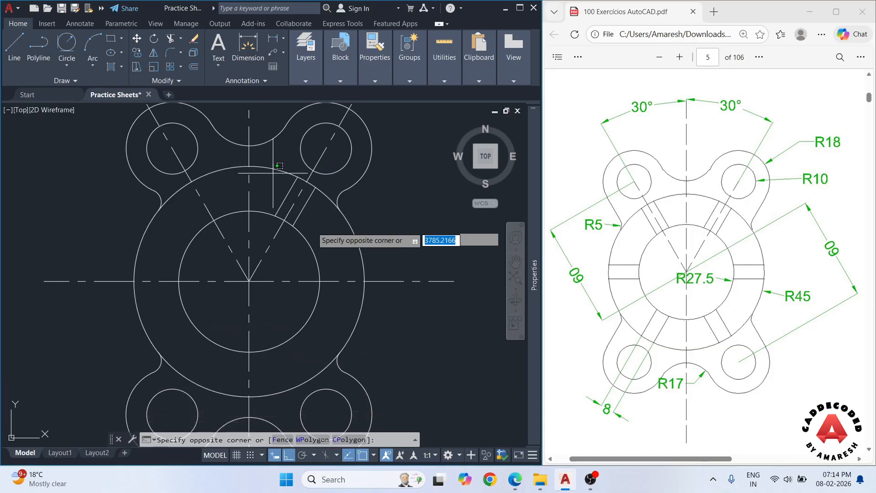
click(328, 236)
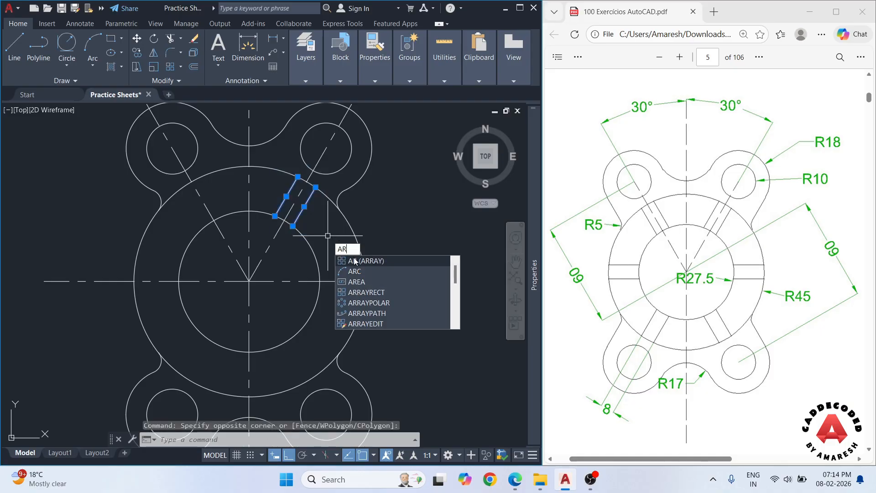
click(355, 260)
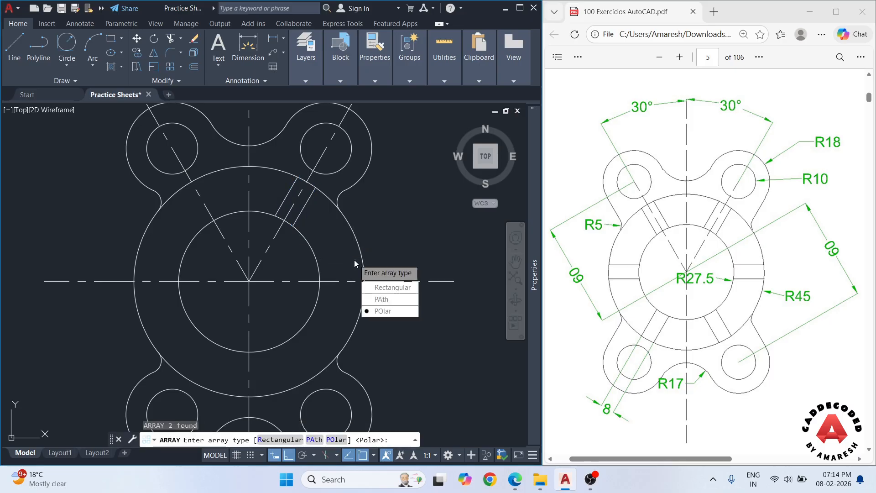
click(380, 311)
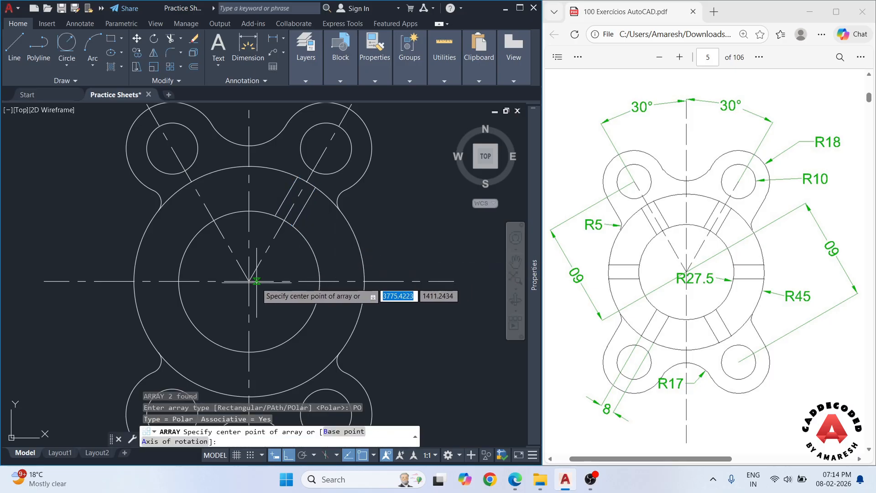
scroll(263, 280, down, 2)
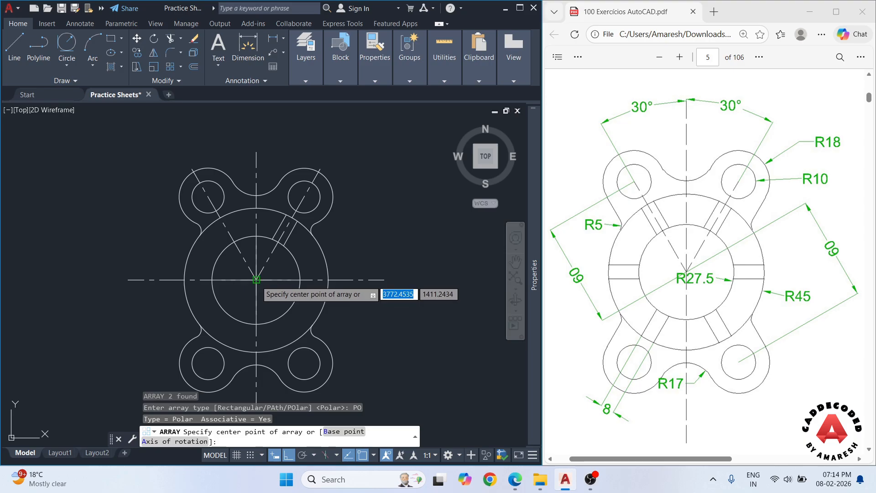
click(256, 280)
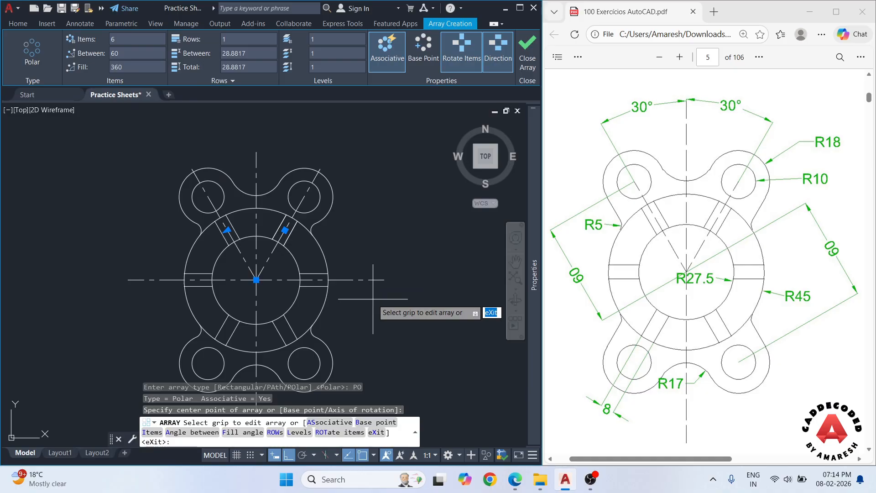
key(Return)
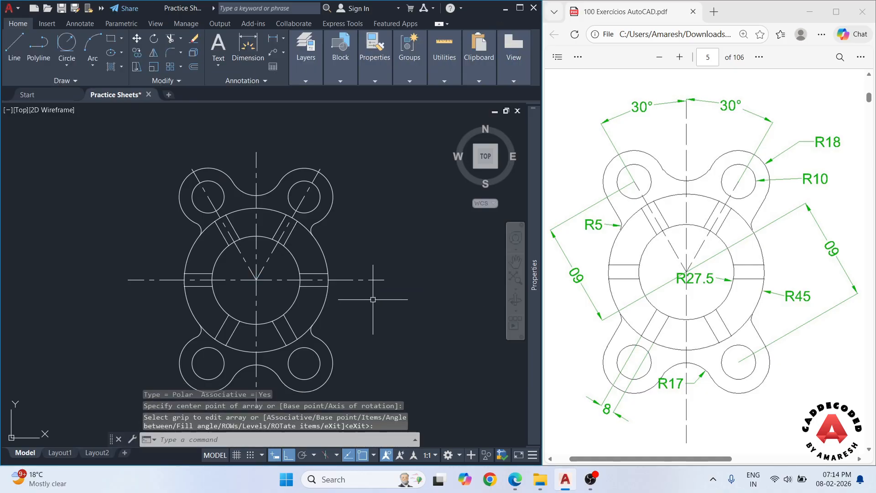
middle_drag(389, 297, 404, 271)
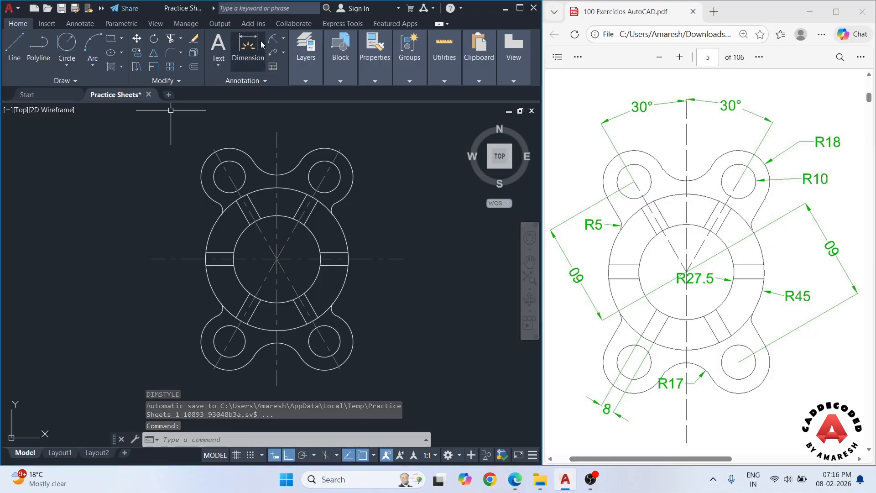
Add radius dimensions to the upper-right lobe's outer arc and its hole
click(301, 50)
click(283, 38)
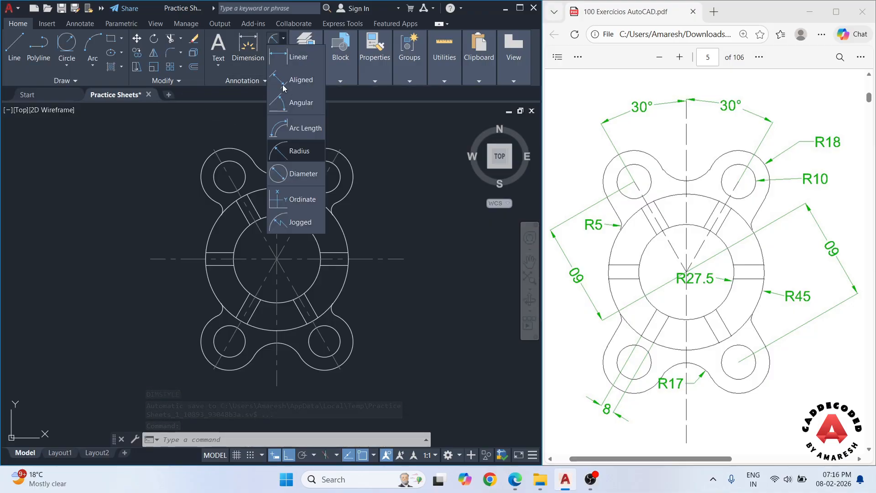
click(293, 152)
click(345, 157)
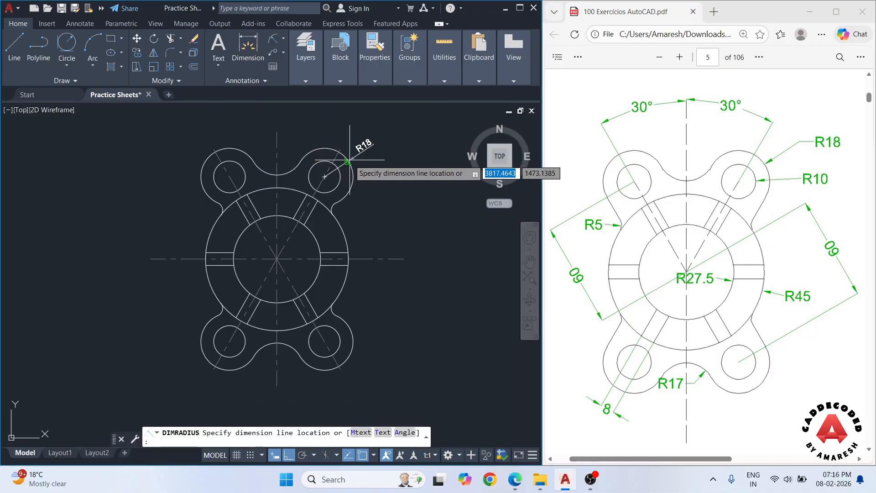
click(324, 176)
key(Return)
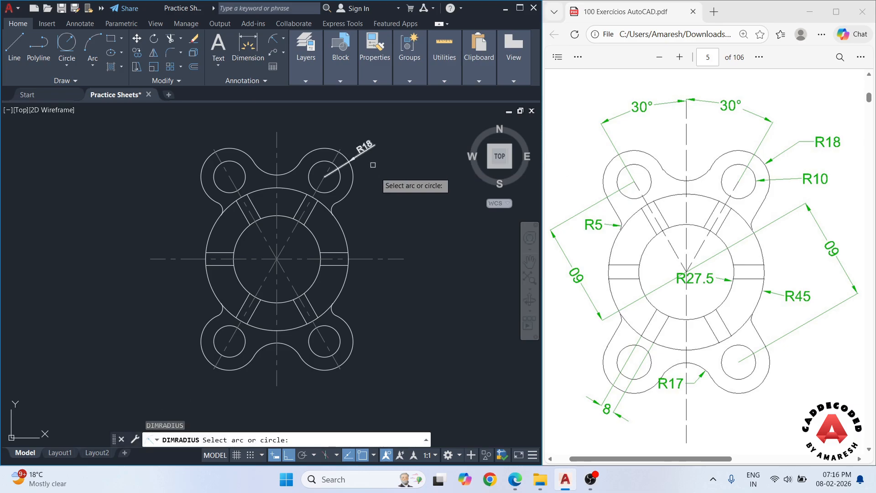
click(340, 176)
click(370, 175)
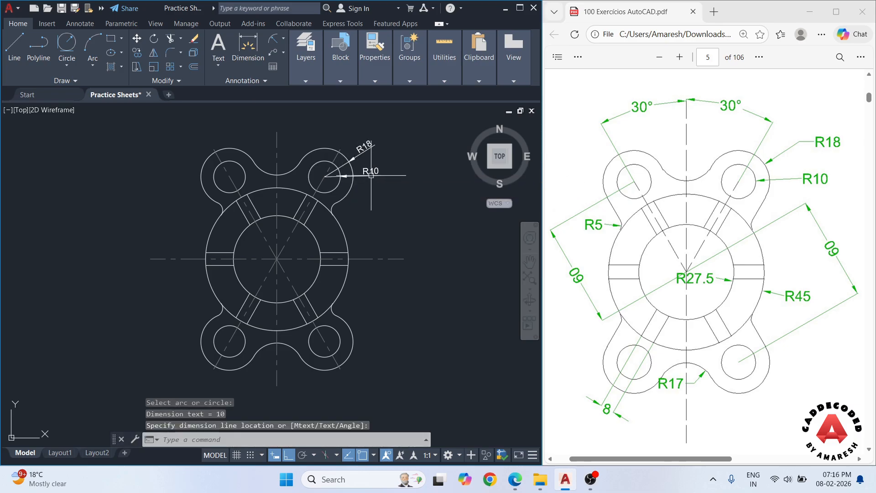
Add radius dimensions to the small fillet below the upper-right lobe and the concave arc between the two upper lobes
key(Return)
click(345, 204)
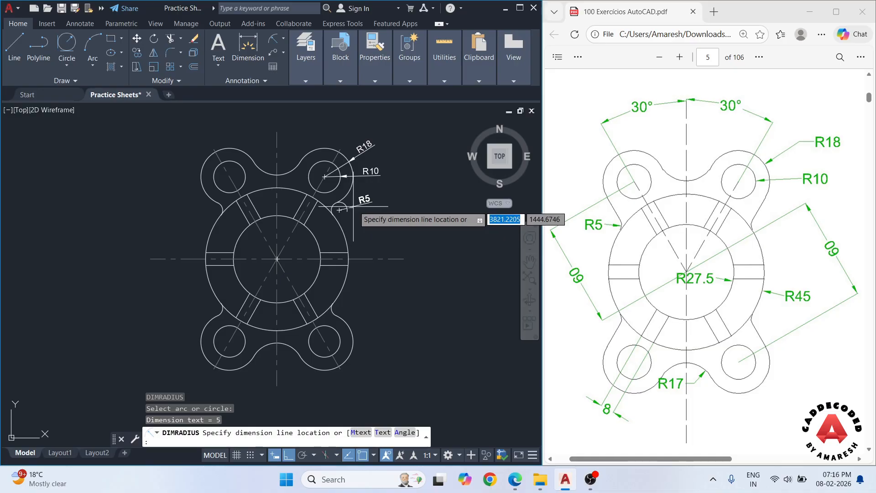
click(340, 209)
key(Return)
click(285, 174)
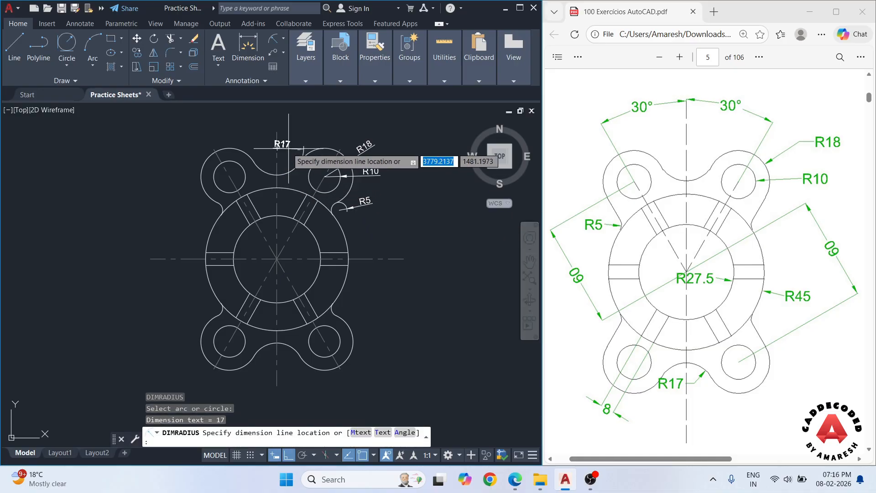
click(286, 162)
Add radius dimensions to the outer body circle and the inner circle, placing both texts outside the body's right side
key(Return)
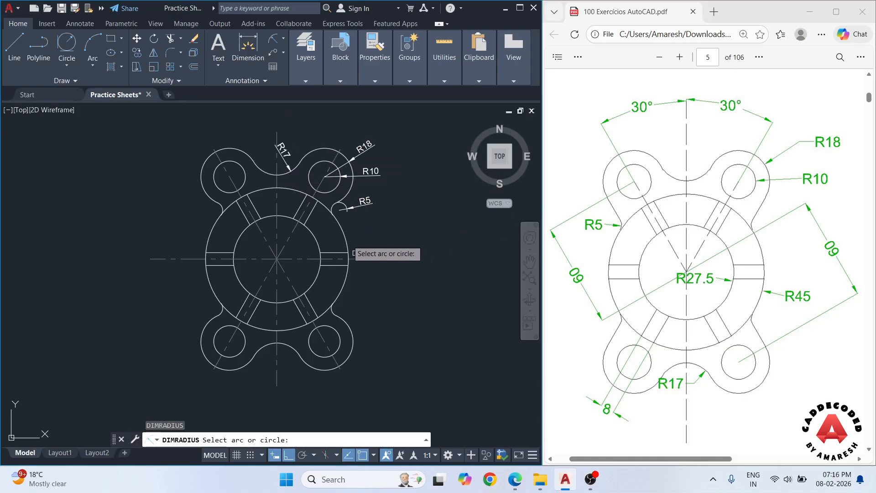
click(344, 231)
click(347, 236)
key(Return)
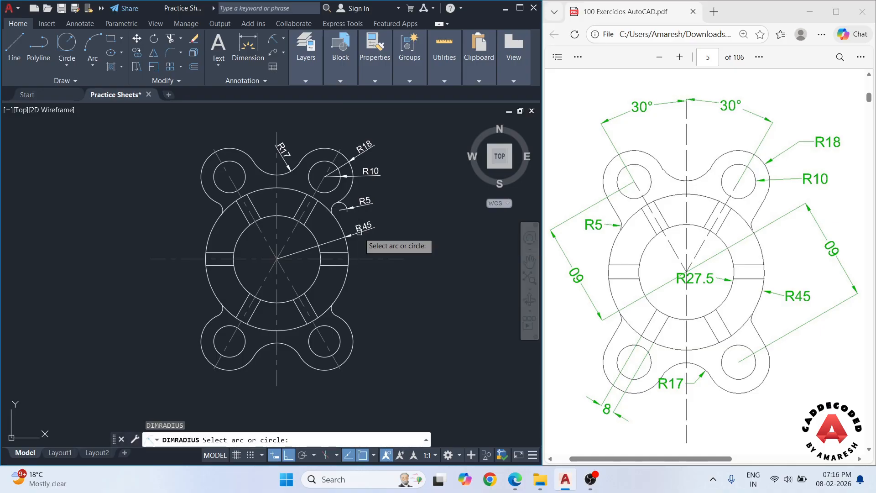
key(Escape)
key(Return)
click(318, 273)
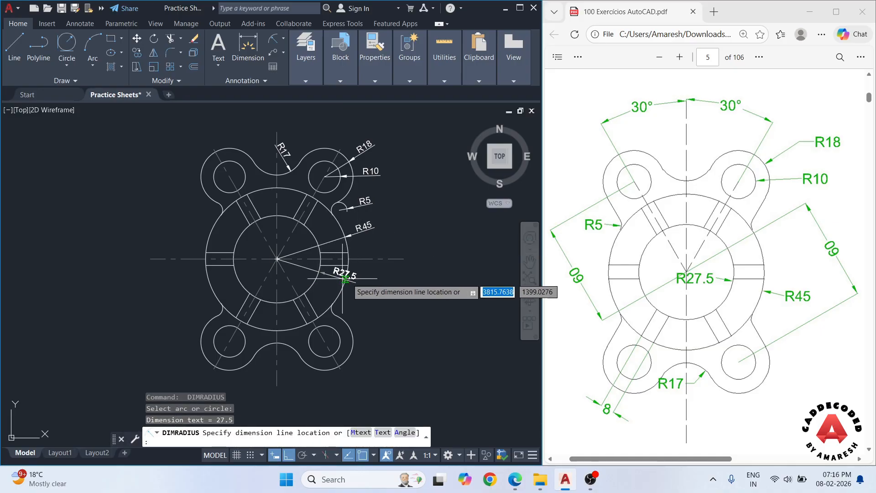
click(364, 285)
key(Return)
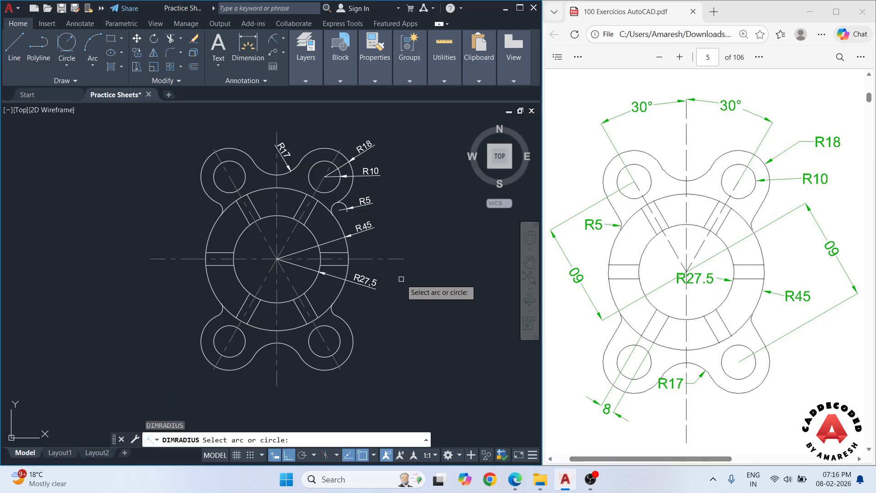
Add an aligned dimension from the upper-left hole's centre to the flange centre, placed outside the body's left side
click(285, 41)
click(301, 76)
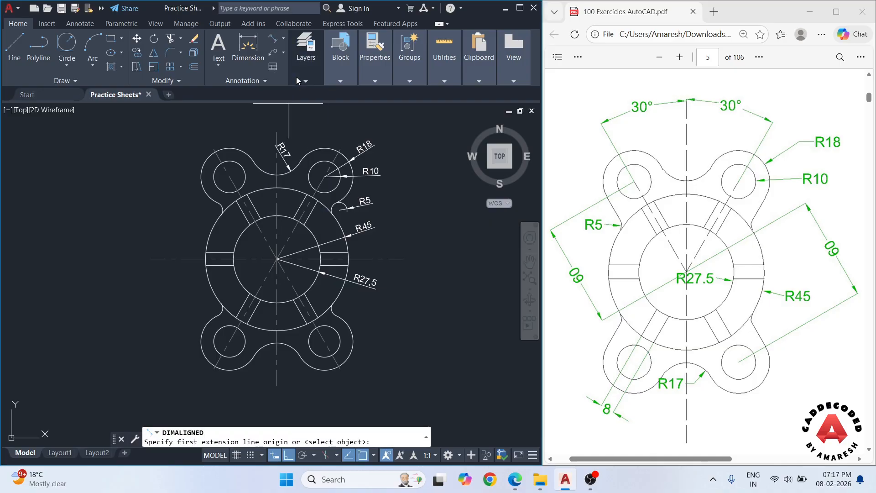
click(229, 177)
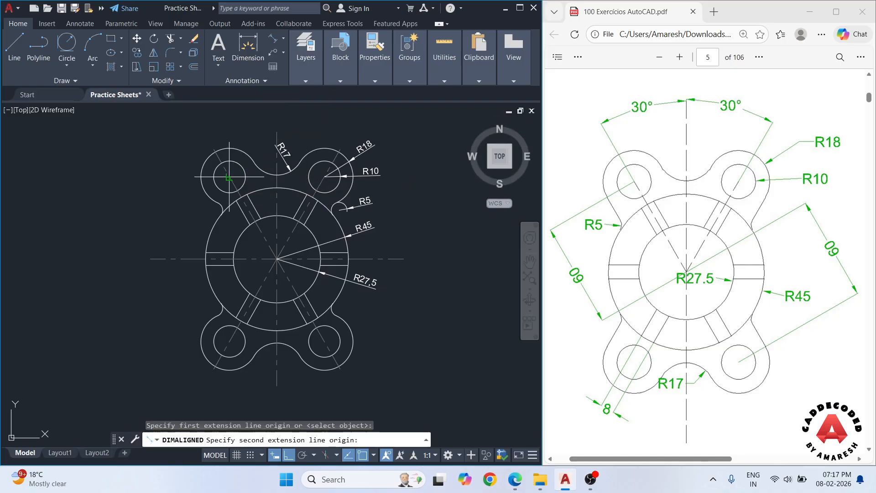
click(277, 259)
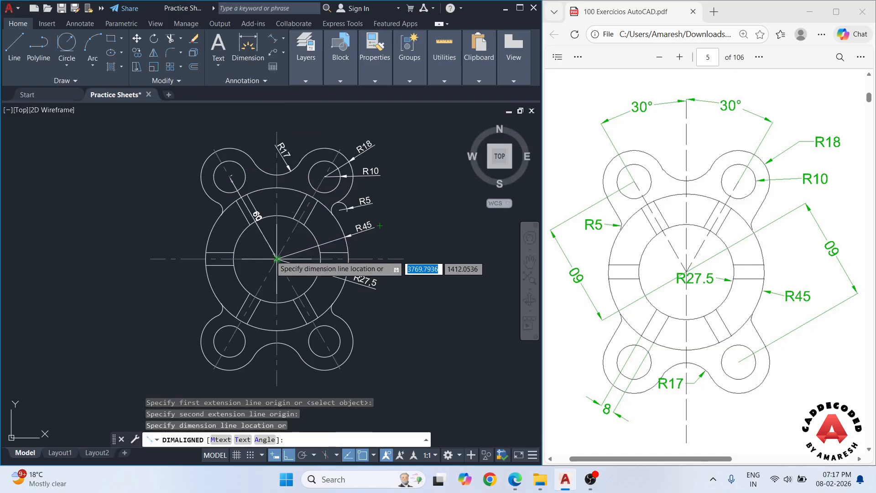
click(182, 251)
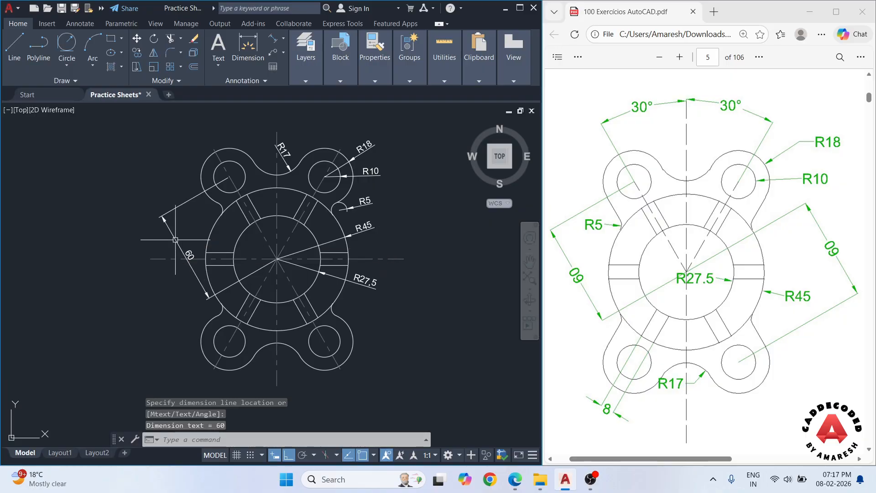
Add an aligned dimension across the lower-left rib's width, placed beyond the lower-left lobe
key(Return)
key(Return)
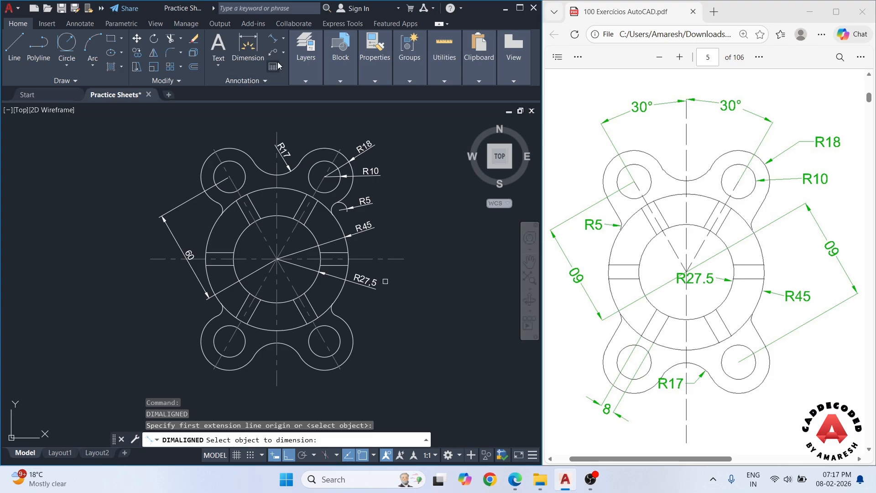
click(272, 38)
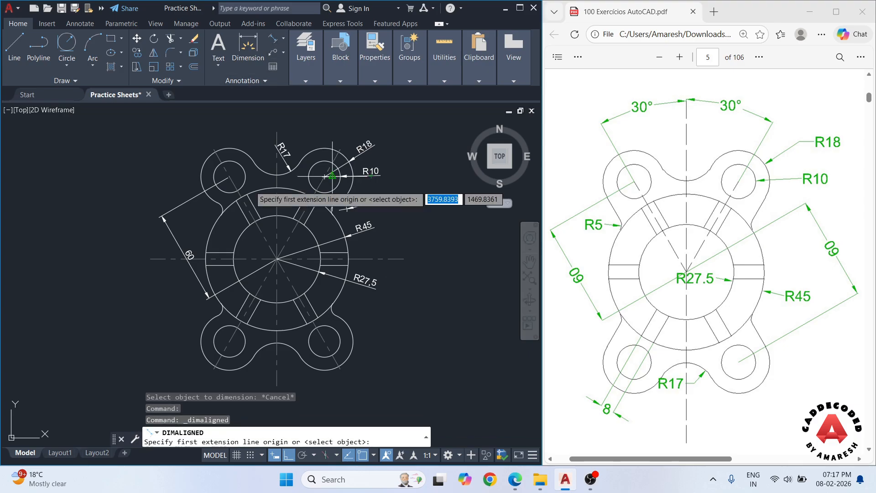
click(239, 317)
click(245, 324)
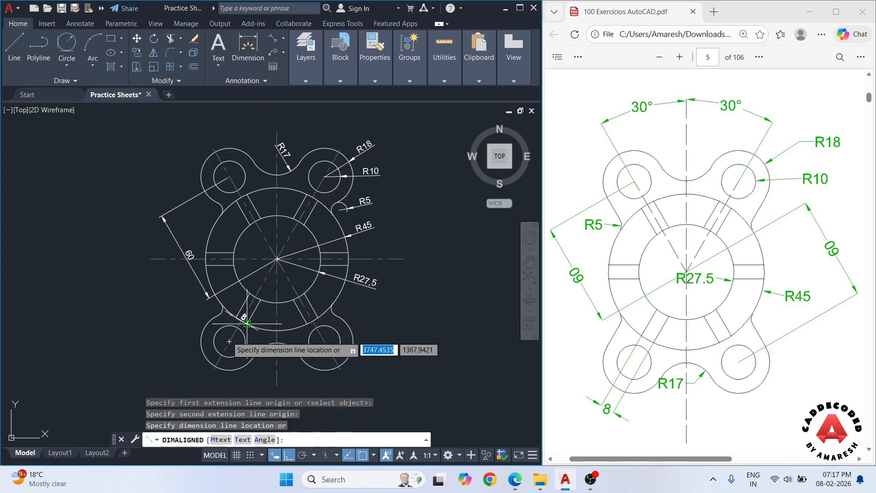
scroll(197, 384, up, 4)
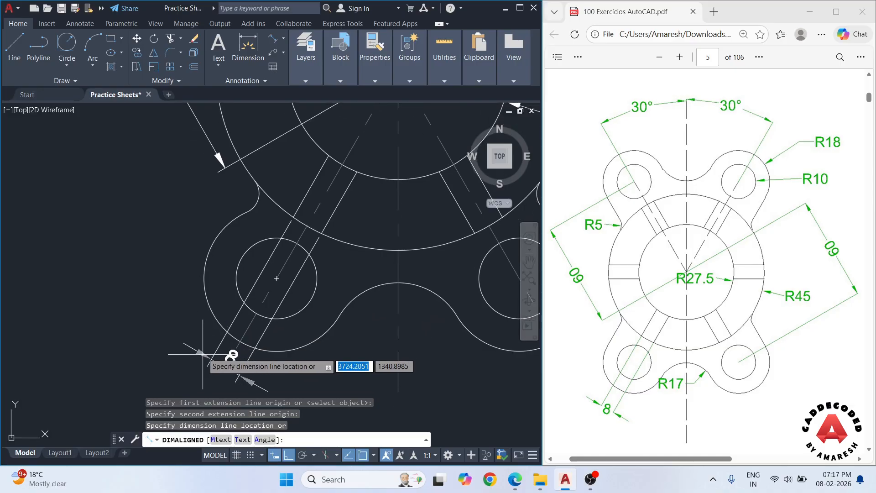
click(232, 351)
scroll(206, 296, down, 4)
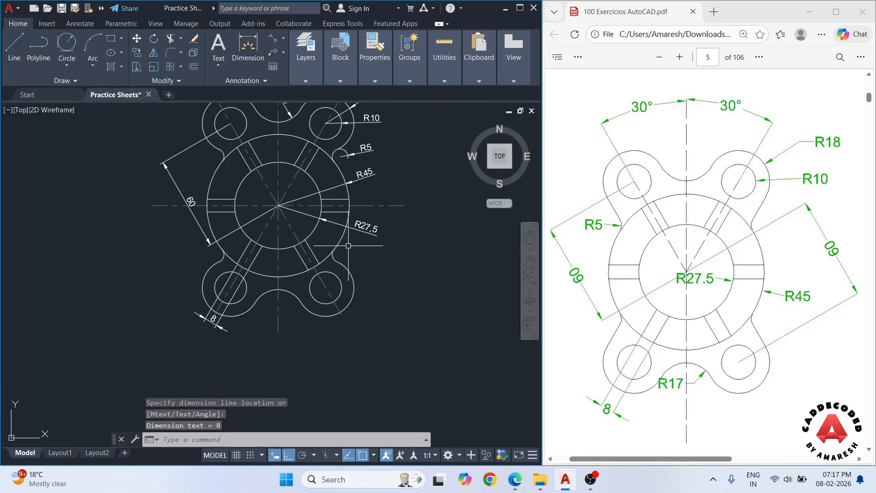
mouse_move(351, 258)
middle_down()
mouse_move(364, 304)
mouse_move(361, 295)
middle_up()
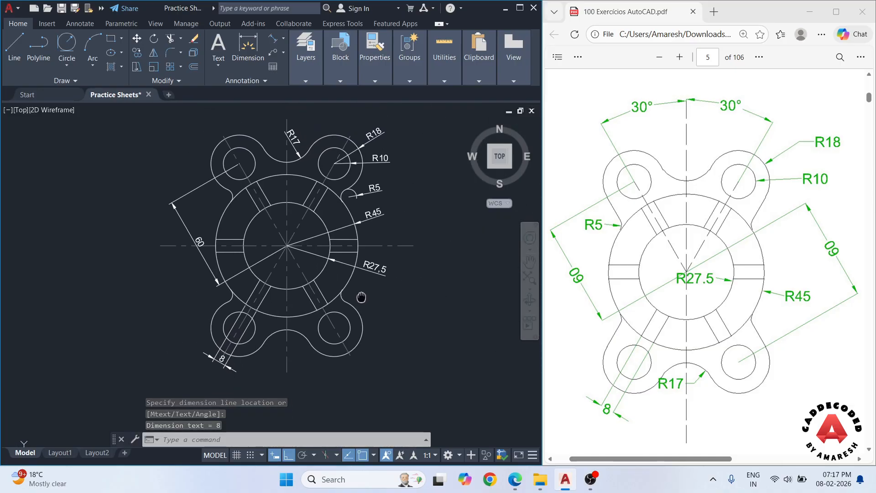